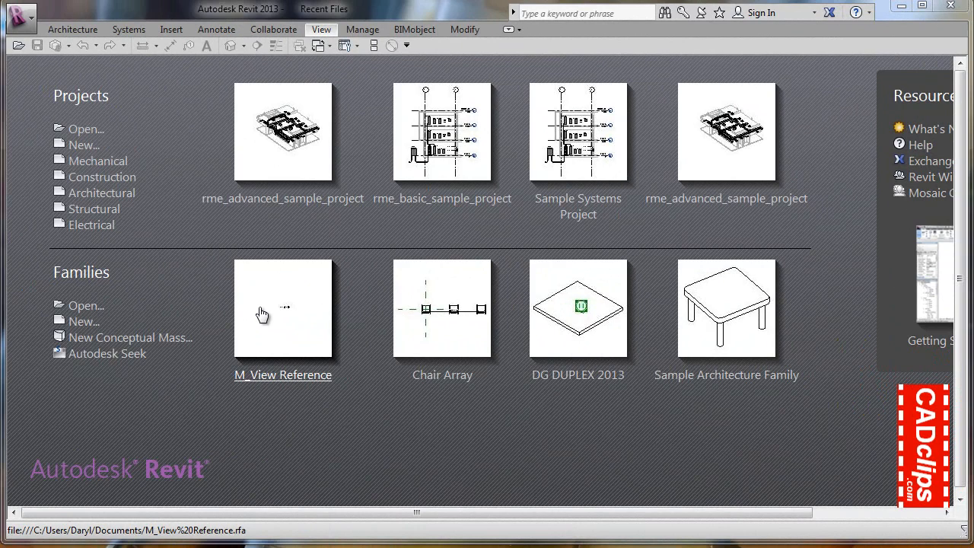
Step: Open rme_advanced_sample_project and collapse the Project Browser's Views tree down to its Design and Documentation folders
{"action": "left_click", "coordinate": [280, 152]}
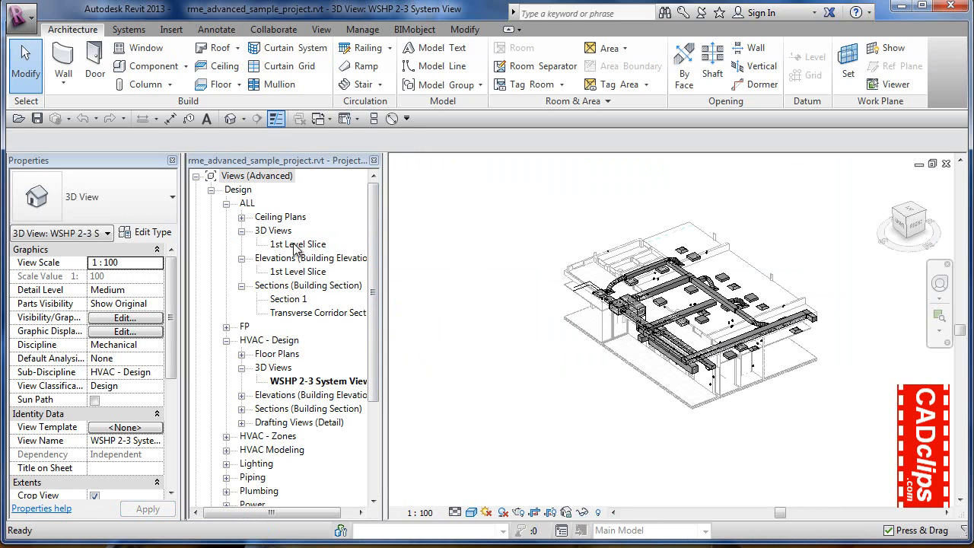
{"action": "left_click", "coordinate": [226, 341]}
{"action": "left_click", "coordinate": [226, 203]}
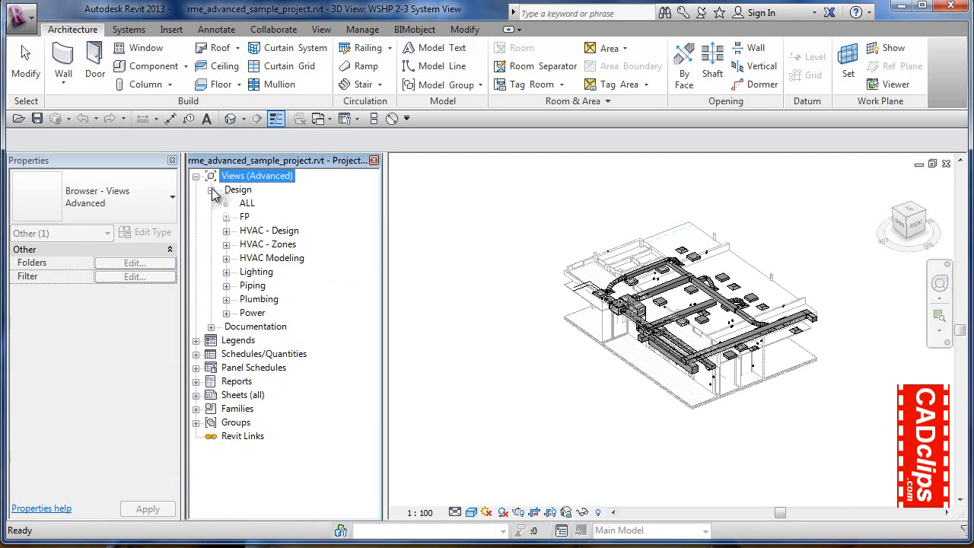
{"action": "left_click", "coordinate": [211, 189]}
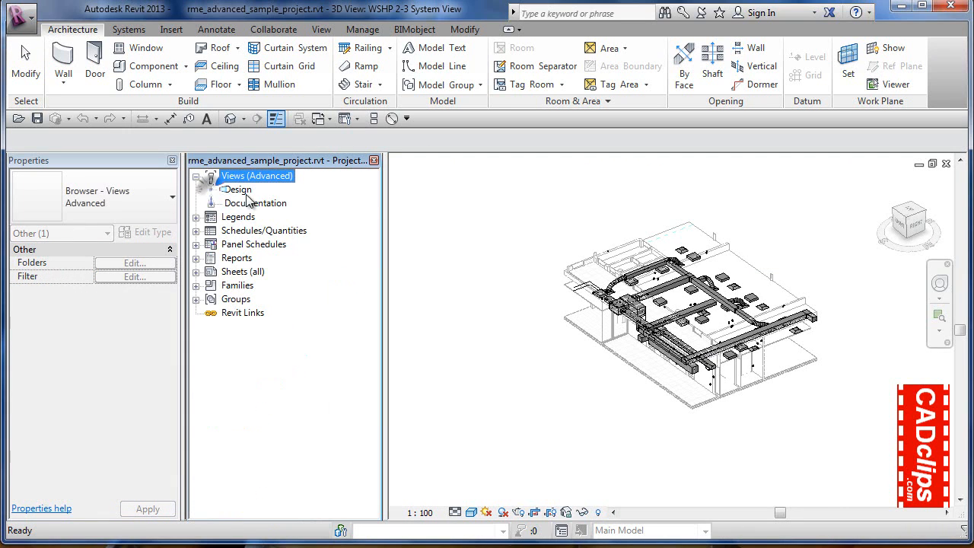
{"action": "left_click", "coordinate": [195, 176]}
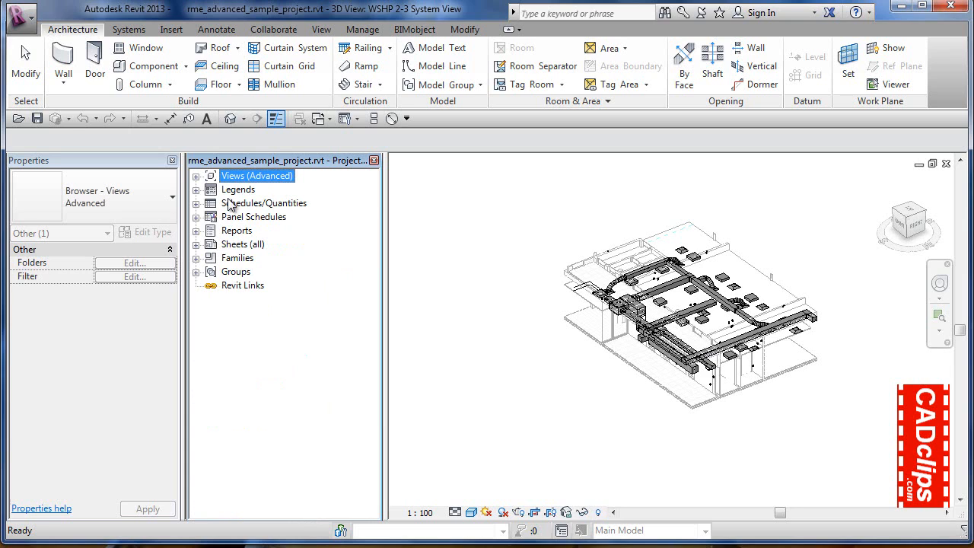
{"action": "left_click", "coordinate": [196, 176]}
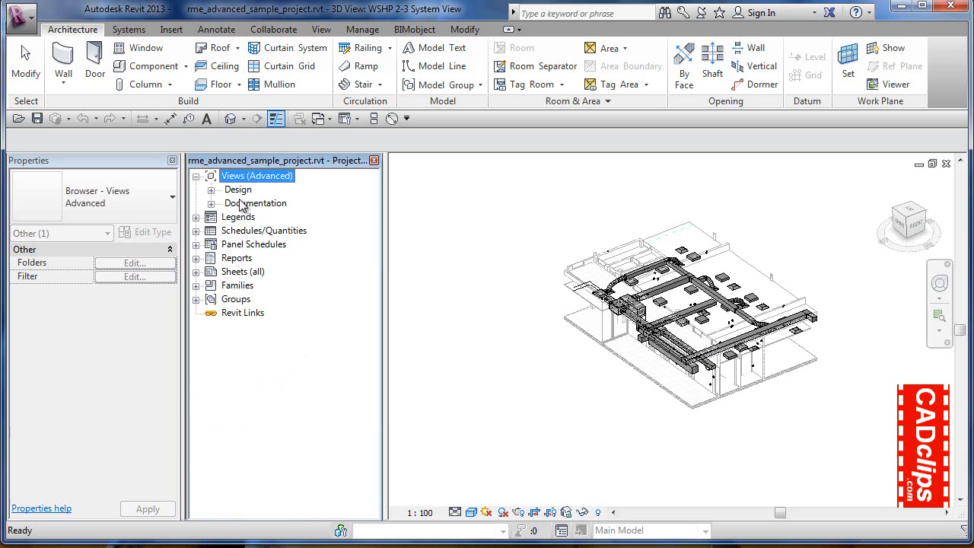
Step: Review the contents of Legends, Schedules/Quantities and Panel Schedules in the Project Browser and collapse them again
{"action": "left_click", "coordinate": [196, 217]}
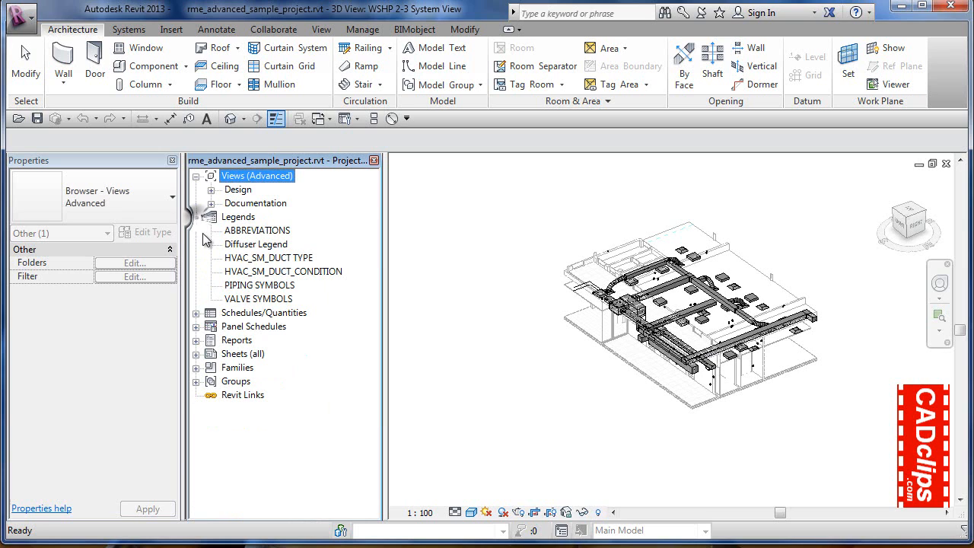
{"action": "left_click", "coordinate": [196, 313]}
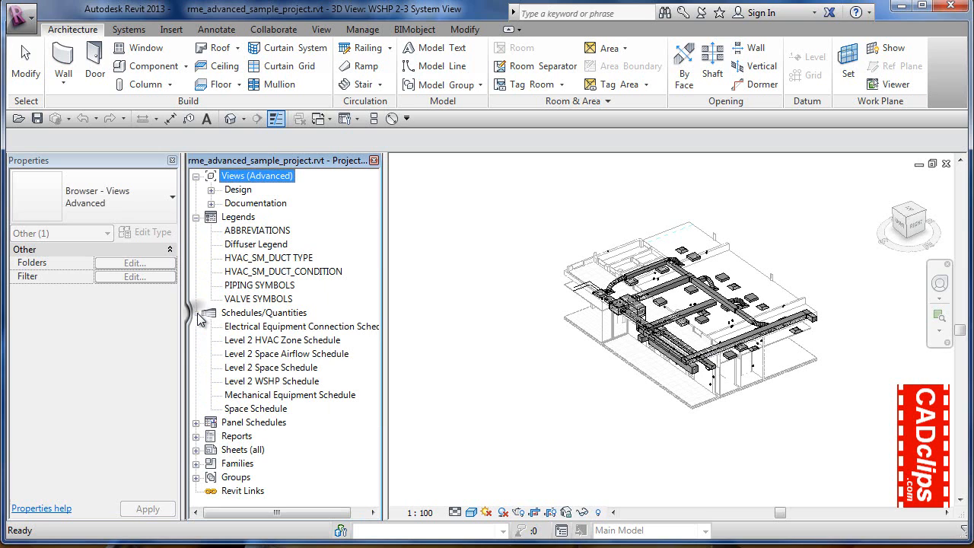
{"action": "left_click", "coordinate": [195, 422]}
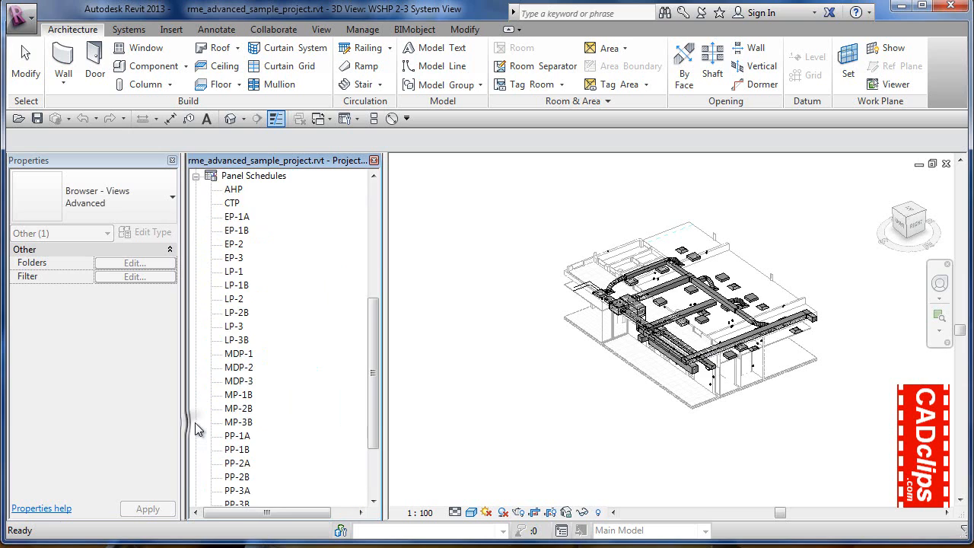
{"action": "left_click", "coordinate": [196, 176]}
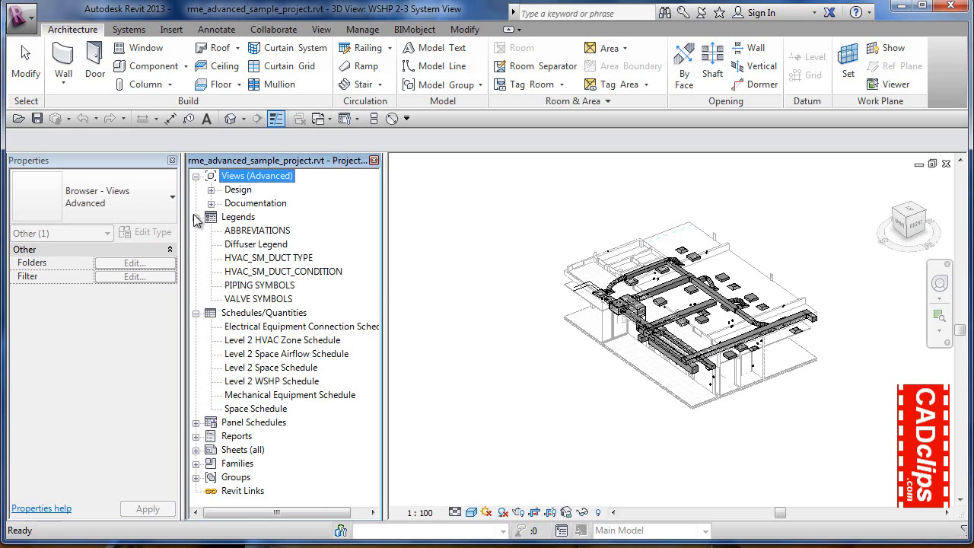
{"action": "left_click", "coordinate": [196, 314]}
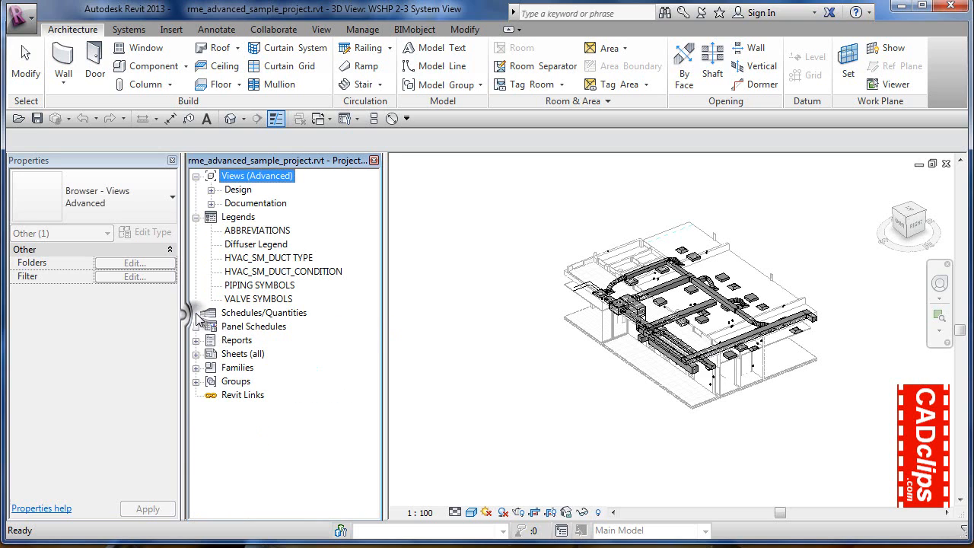
{"action": "left_click", "coordinate": [195, 217]}
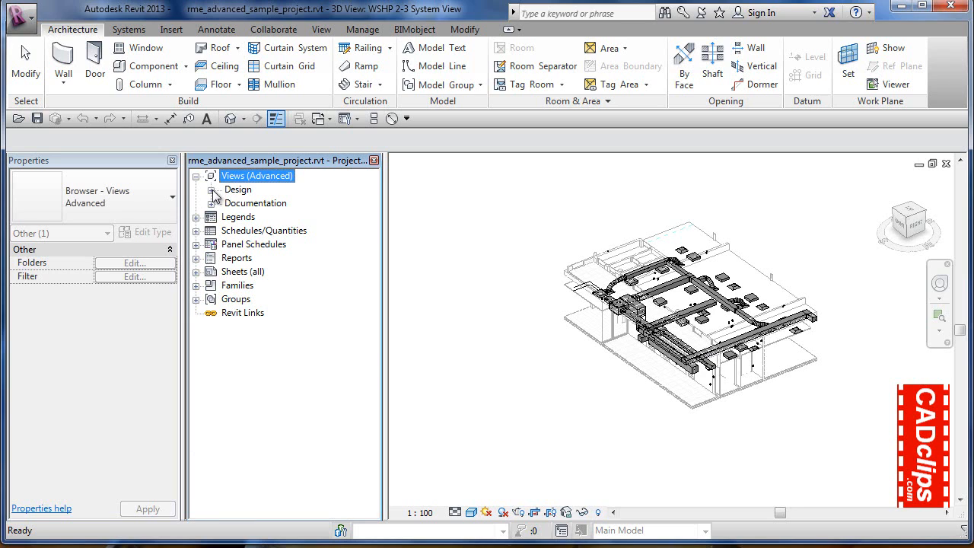
Step: Change the Project Browser's Views organization type to "all" in its type properties
{"action": "right_click", "coordinate": [283, 179]}
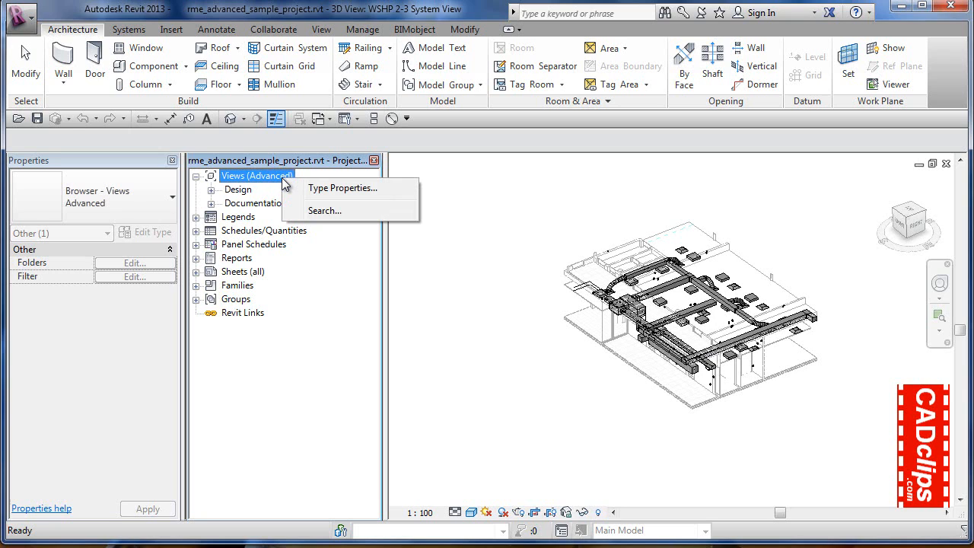
{"action": "left_click", "coordinate": [339, 188]}
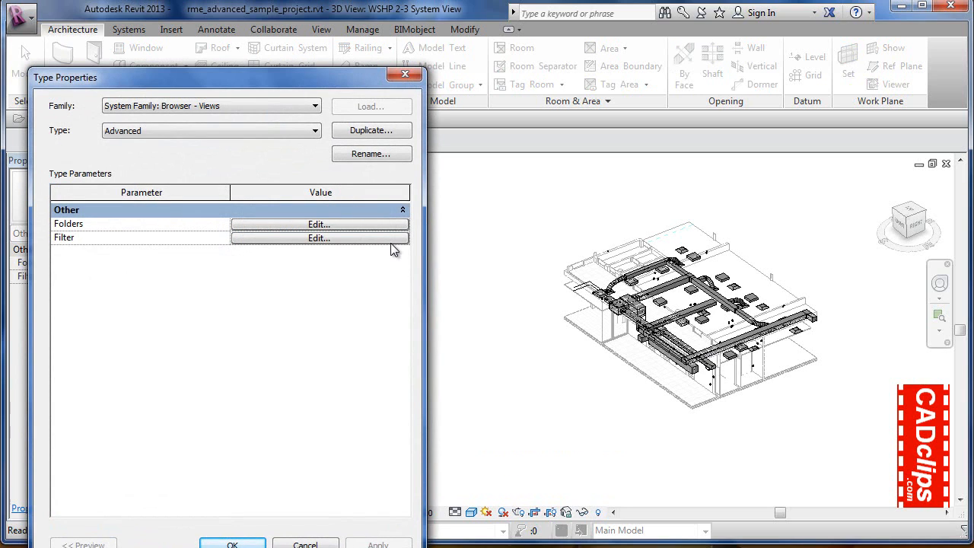
{"action": "left_click", "coordinate": [314, 130]}
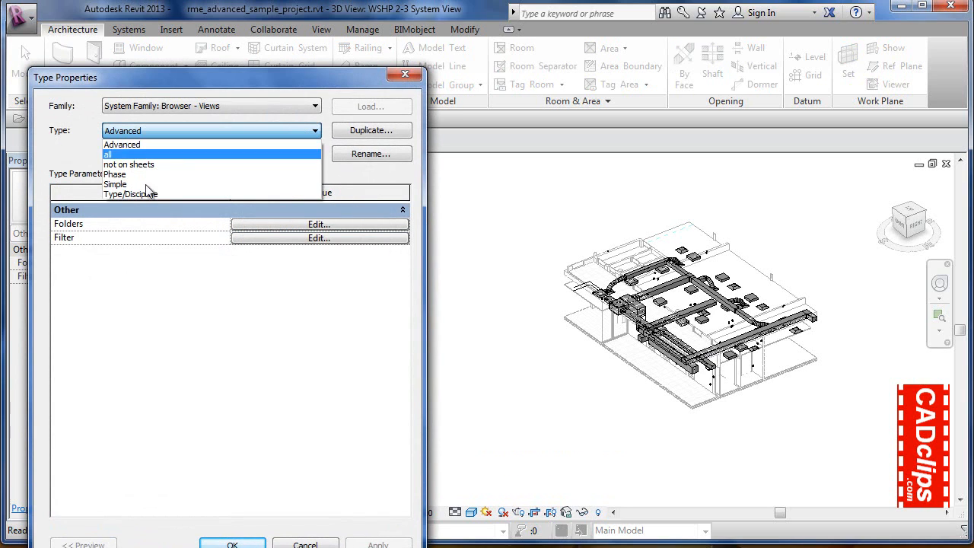
{"action": "left_click", "coordinate": [213, 78]}
{"action": "left_click_drag", "start_coordinate": [294, 76], "coordinate": [728, 54]}
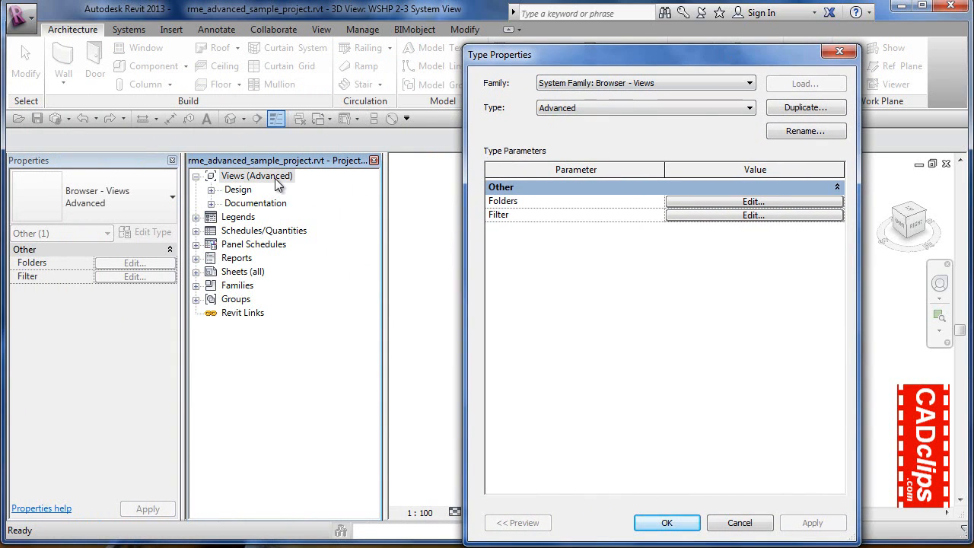
{"action": "left_click", "coordinate": [607, 109]}
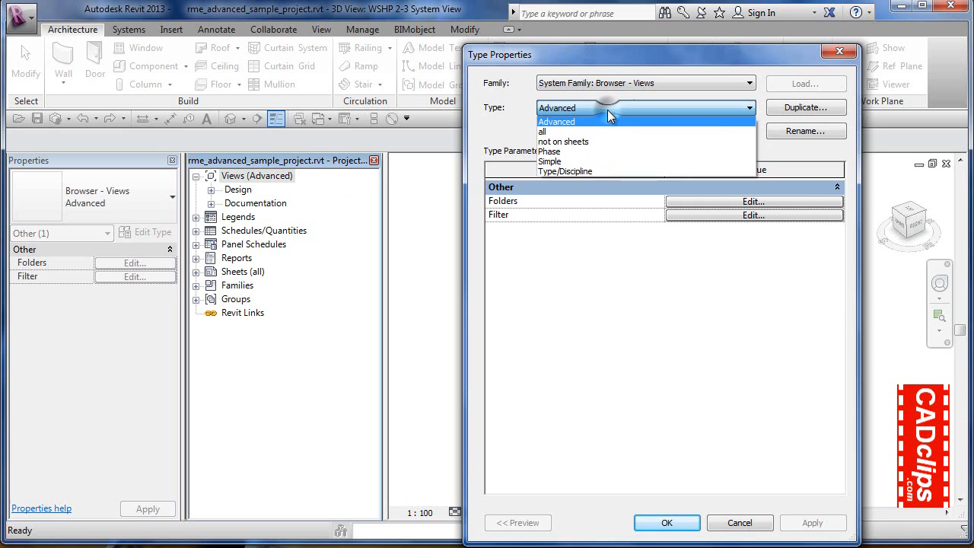
{"action": "left_click", "coordinate": [546, 132]}
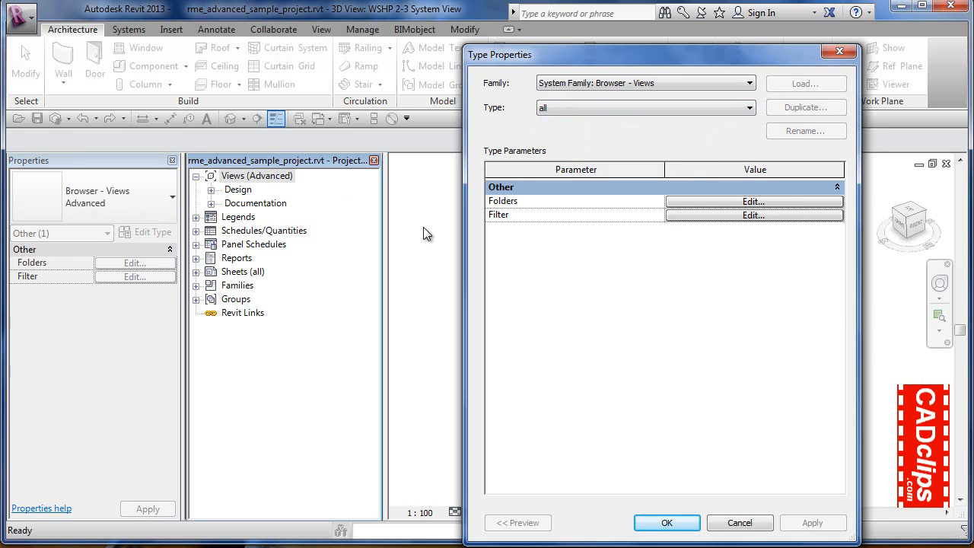
{"action": "left_click", "coordinate": [667, 522]}
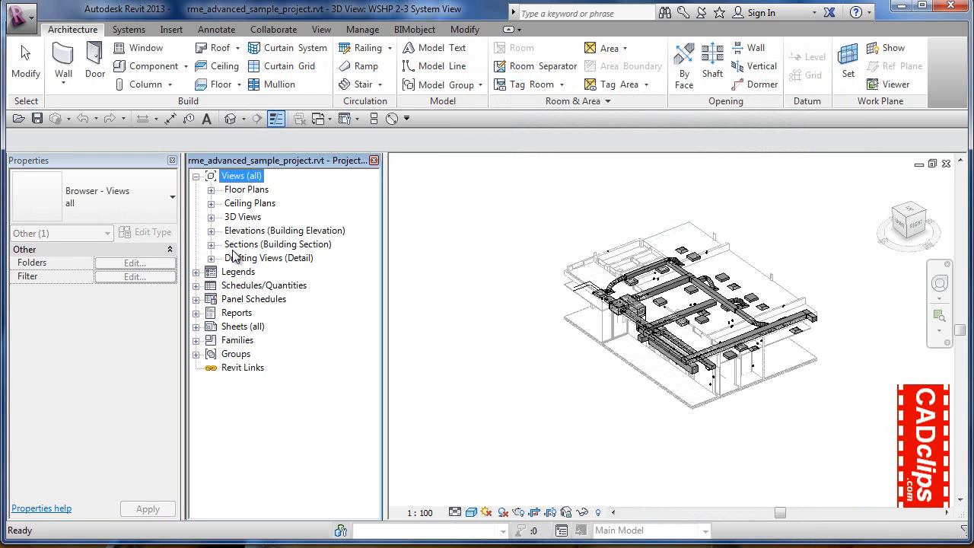
Step: Look through the Floor Plans category, including the dependent views of Level 1 HVAC Duct Plan, and collapse it
{"action": "left_click", "coordinate": [210, 189]}
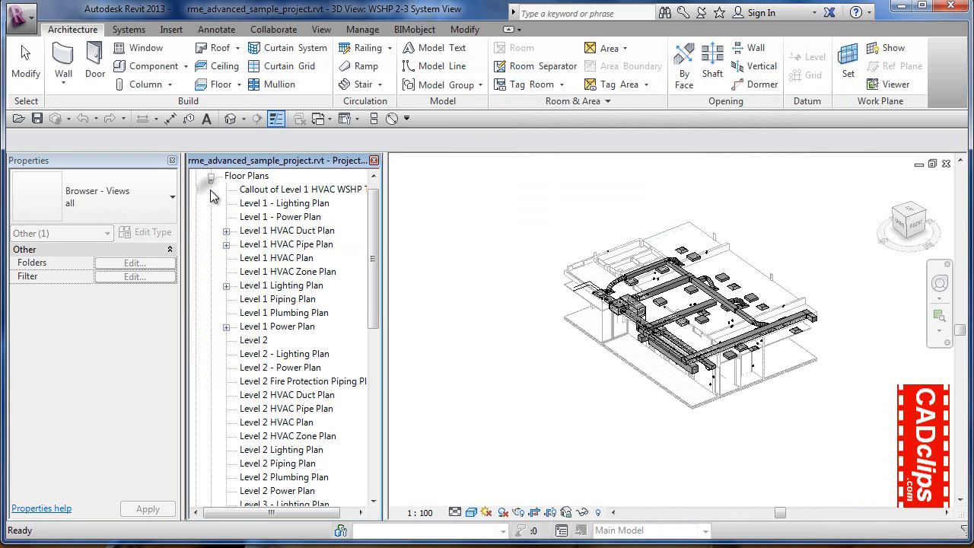
{"action": "left_click", "coordinate": [226, 232]}
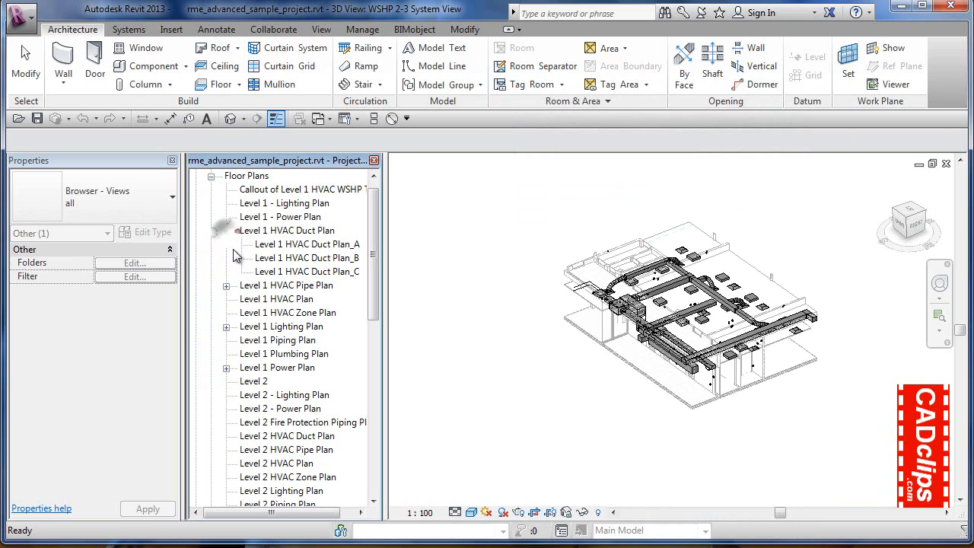
{"action": "left_click", "coordinate": [210, 177]}
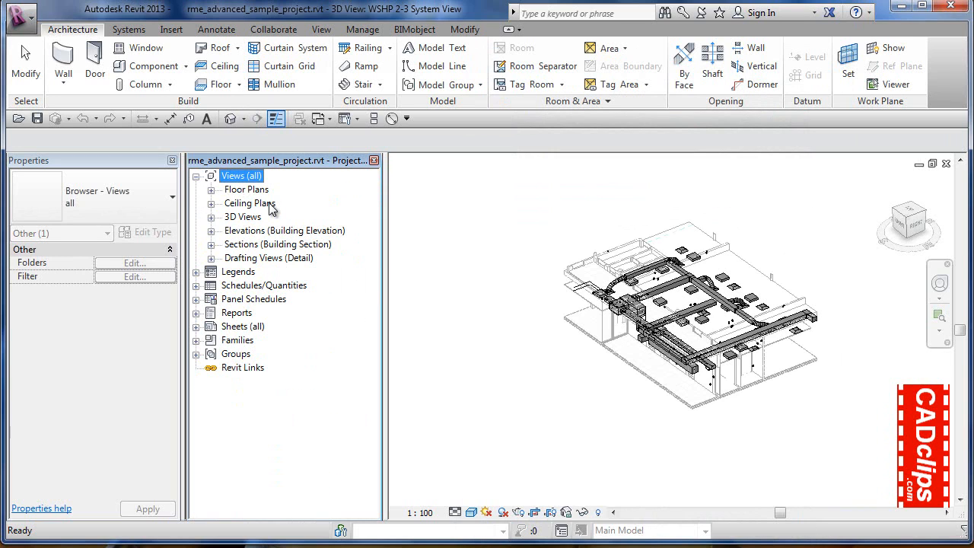
Step: Expand and browse the 3D Views, Elevations, Sections and Drafting Views categories in the Project Browser
{"action": "left_click", "coordinate": [210, 216]}
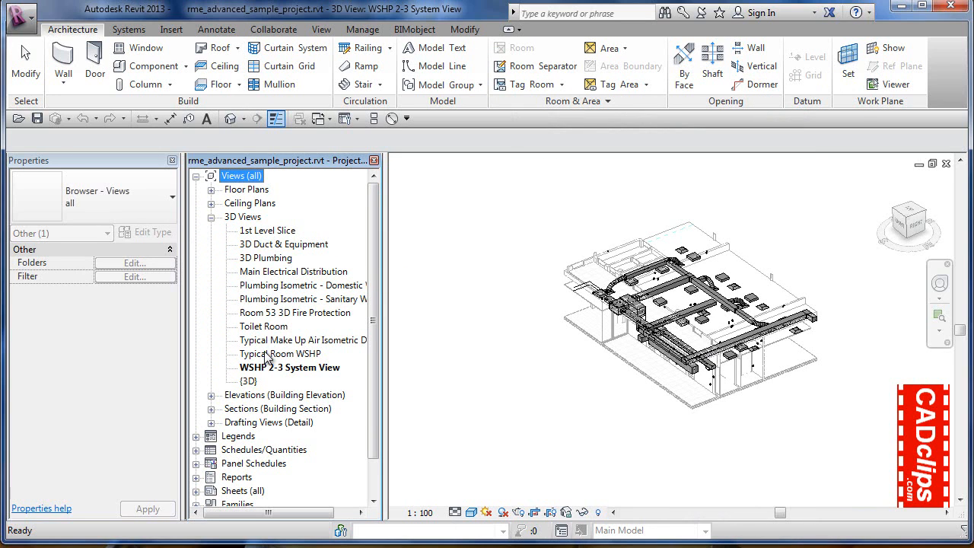
{"action": "left_click", "coordinate": [212, 396]}
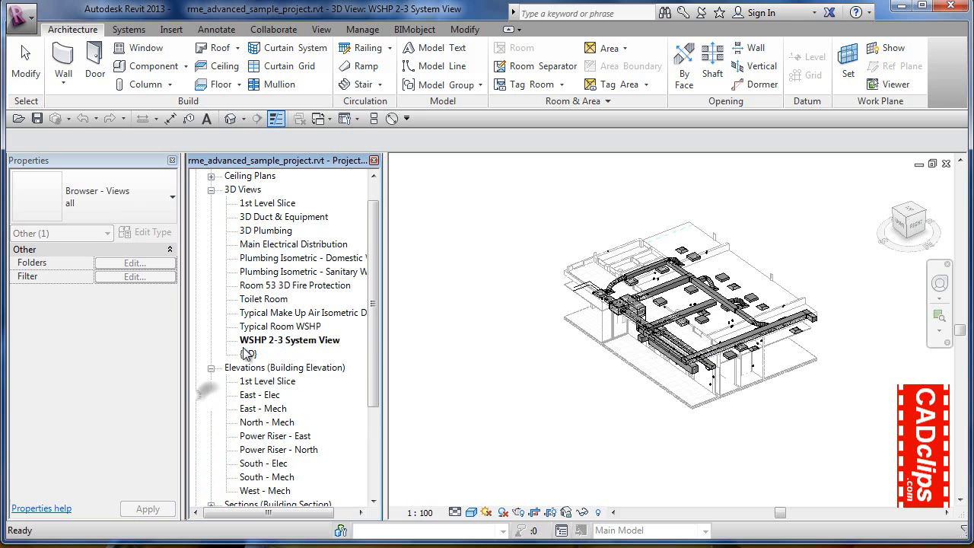
{"action": "scroll", "coordinate": [247, 369], "scroll_direction": "down", "scroll_amount": 1}
{"action": "scroll", "coordinate": [247, 369], "scroll_direction": "down", "scroll_amount": 1}
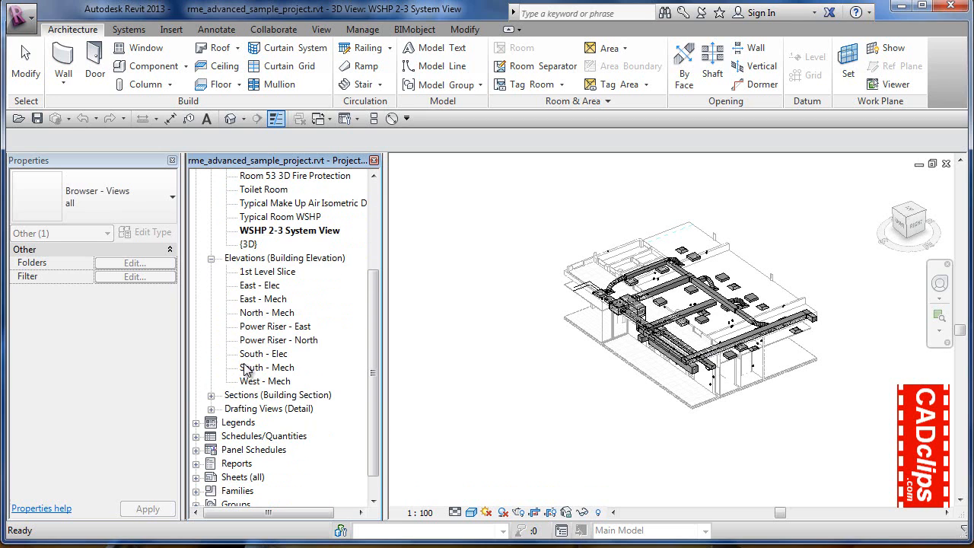
{"action": "left_click", "coordinate": [211, 395]}
{"action": "scroll", "coordinate": [280, 396], "scroll_direction": "down", "scroll_amount": 2}
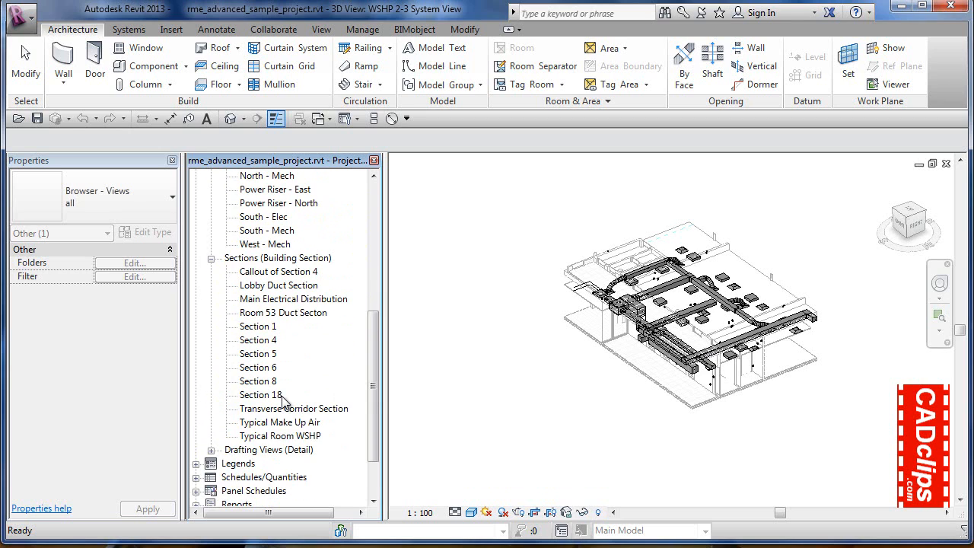
{"action": "left_click", "coordinate": [210, 396]}
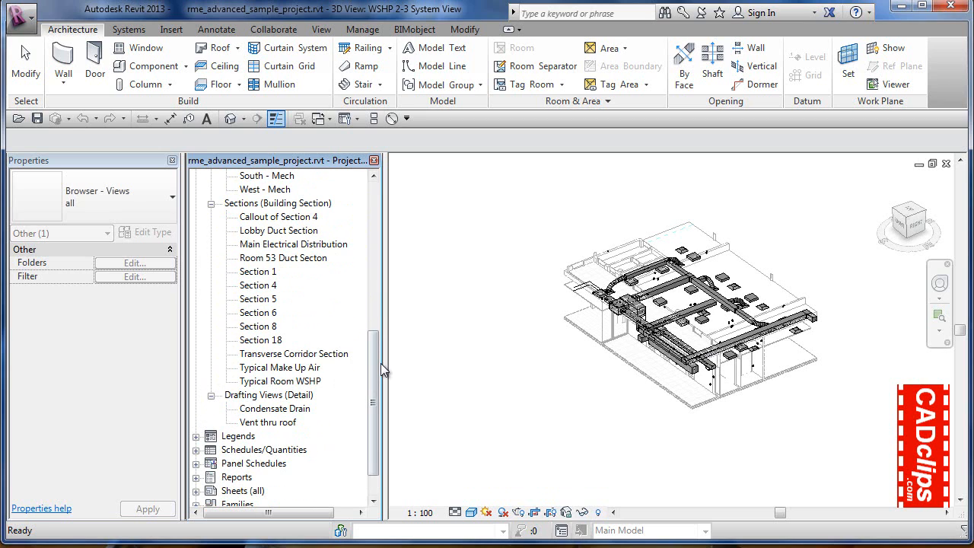
{"action": "left_click_drag", "start_coordinate": [373, 363], "coordinate": [373, 271]}
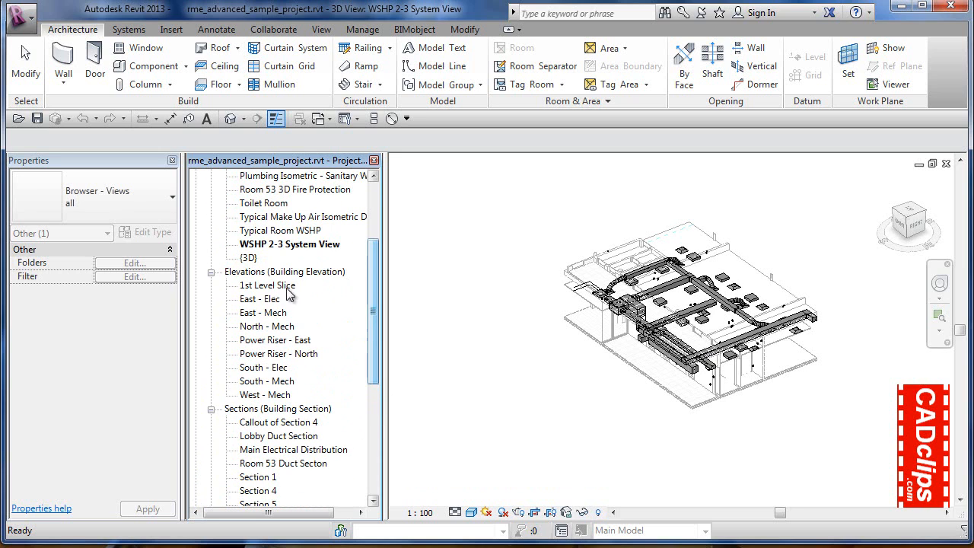
Step: Examine the View Classification, Sub-Discipline and Discipline properties of the East - Elec elevation view
{"action": "left_click", "coordinate": [268, 299]}
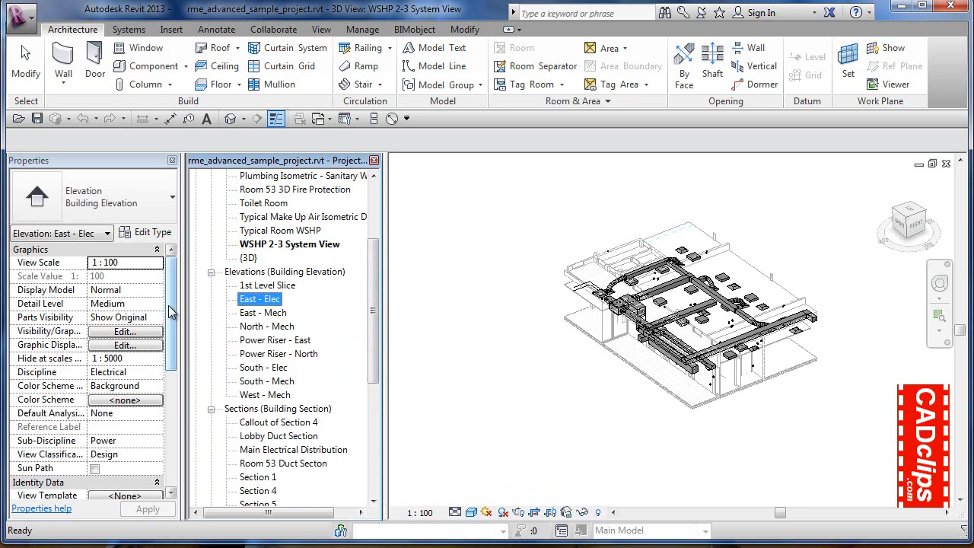
{"action": "left_click_drag", "start_coordinate": [171, 312], "coordinate": [175, 374]}
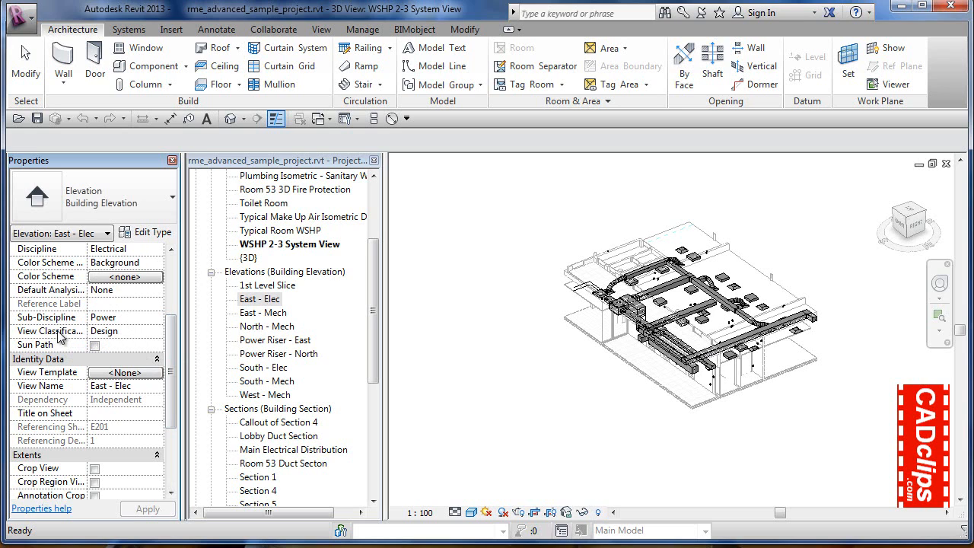
{"action": "left_click", "coordinate": [128, 331]}
{"action": "left_click", "coordinate": [130, 318]}
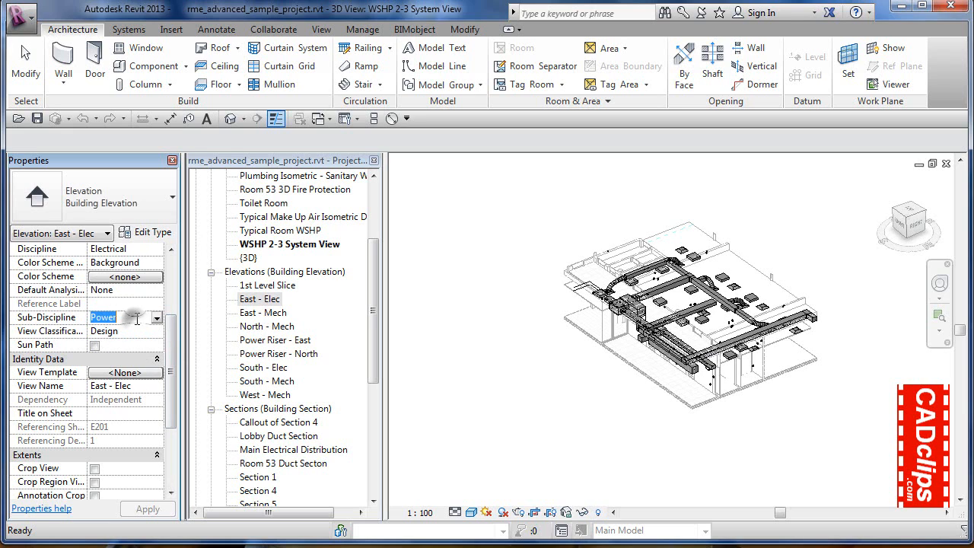
{"action": "left_click", "coordinate": [135, 249]}
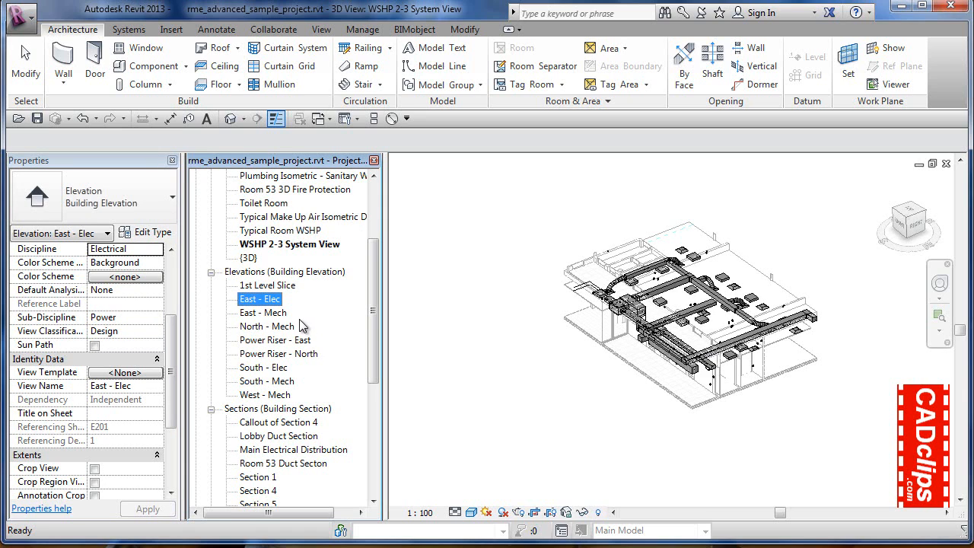
Step: Change the Project Browser's Views organization type to "Phase" in its type properties
{"action": "left_click_drag", "start_coordinate": [373, 282], "coordinate": [374, 224]}
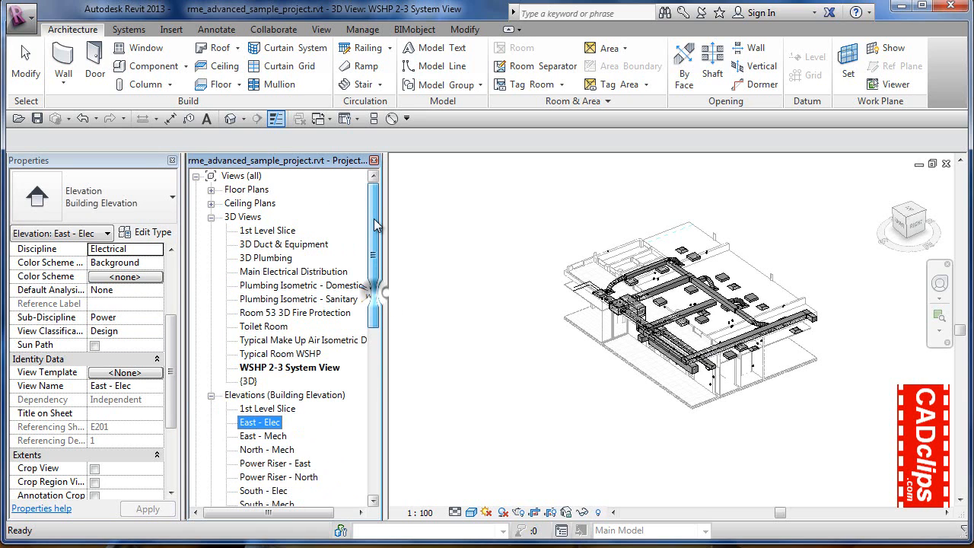
{"action": "right_click", "coordinate": [253, 178]}
{"action": "left_click", "coordinate": [282, 187]}
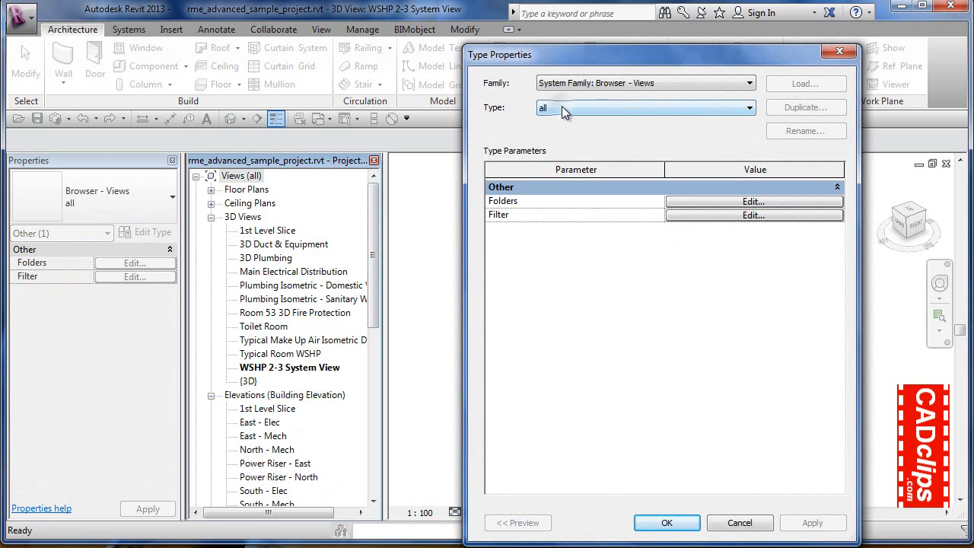
{"action": "left_click", "coordinate": [561, 107]}
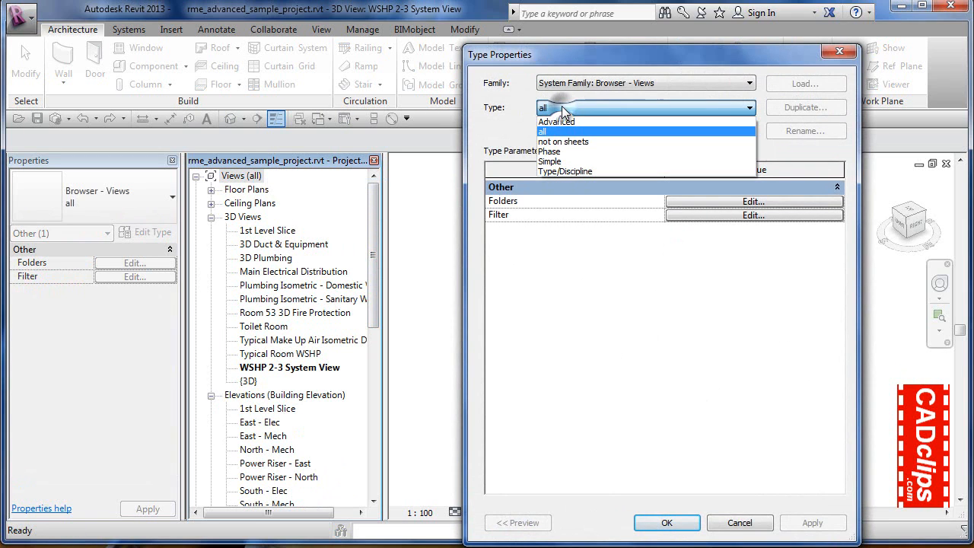
{"action": "left_click", "coordinate": [561, 152]}
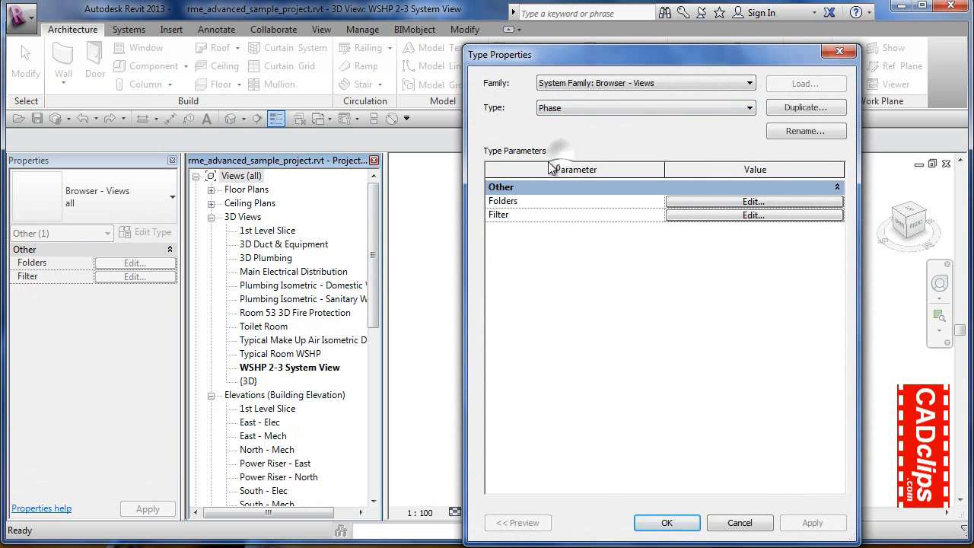
{"action": "left_click", "coordinate": [691, 526]}
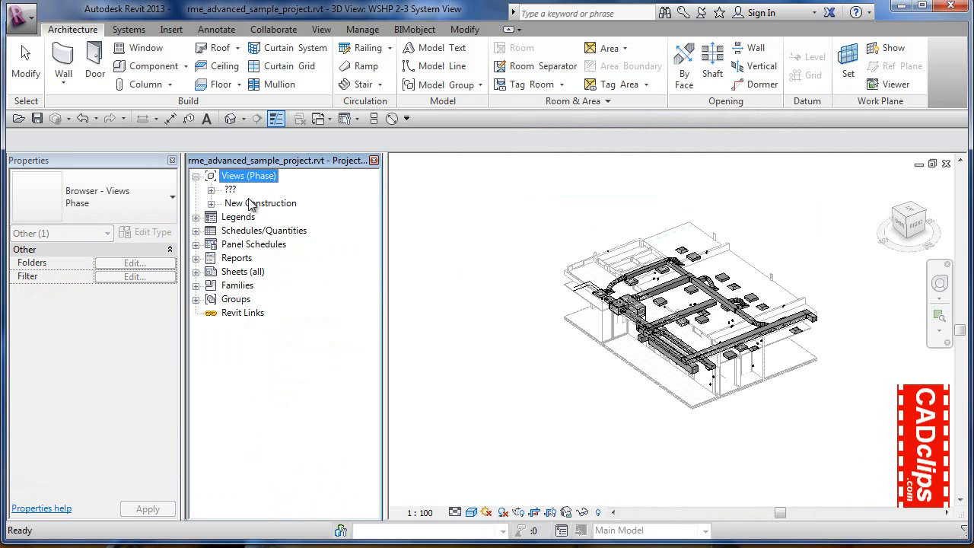
Step: Expand the New Construction and ??? phase groups to look through the view categories in each
{"action": "left_click", "coordinate": [211, 203]}
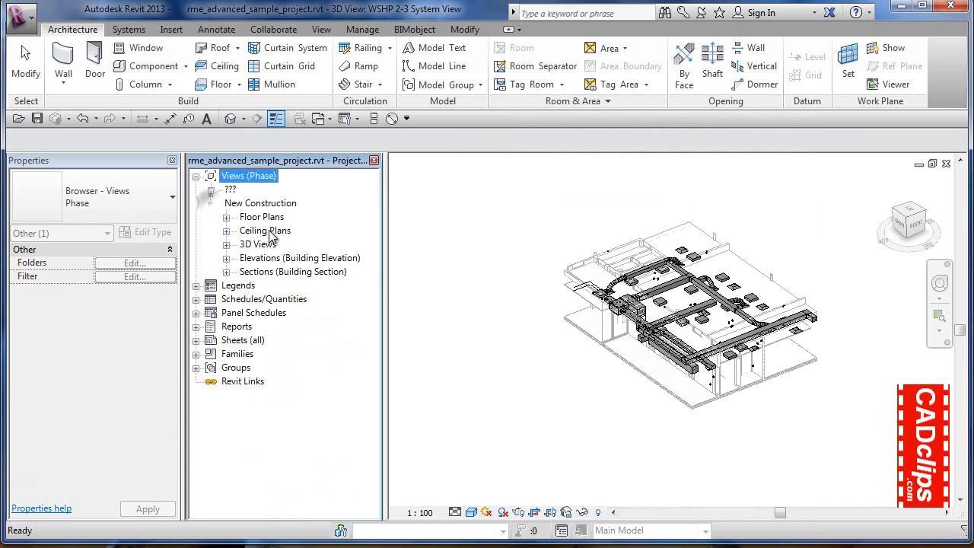
{"action": "left_click", "coordinate": [226, 217]}
{"action": "left_click", "coordinate": [226, 176]}
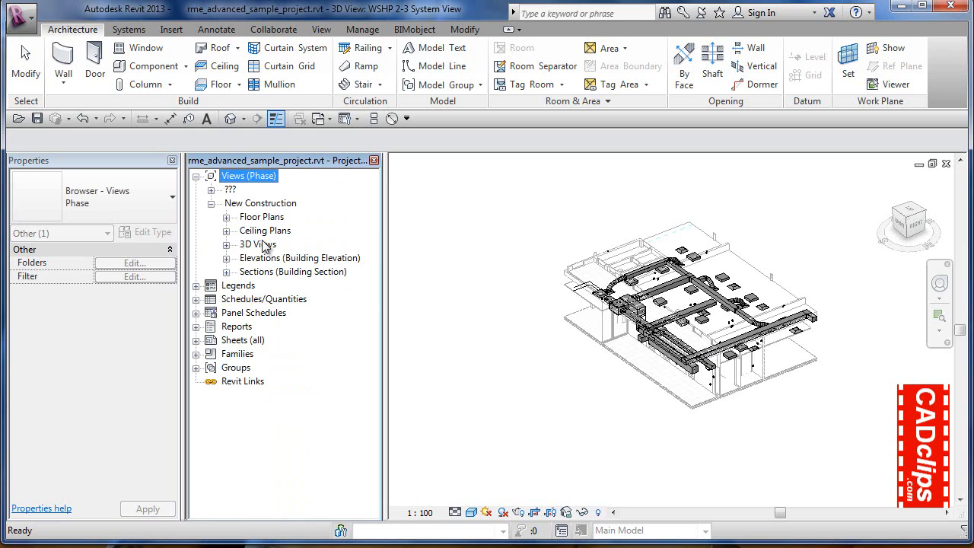
{"action": "left_click", "coordinate": [211, 189]}
{"action": "left_click", "coordinate": [226, 203]}
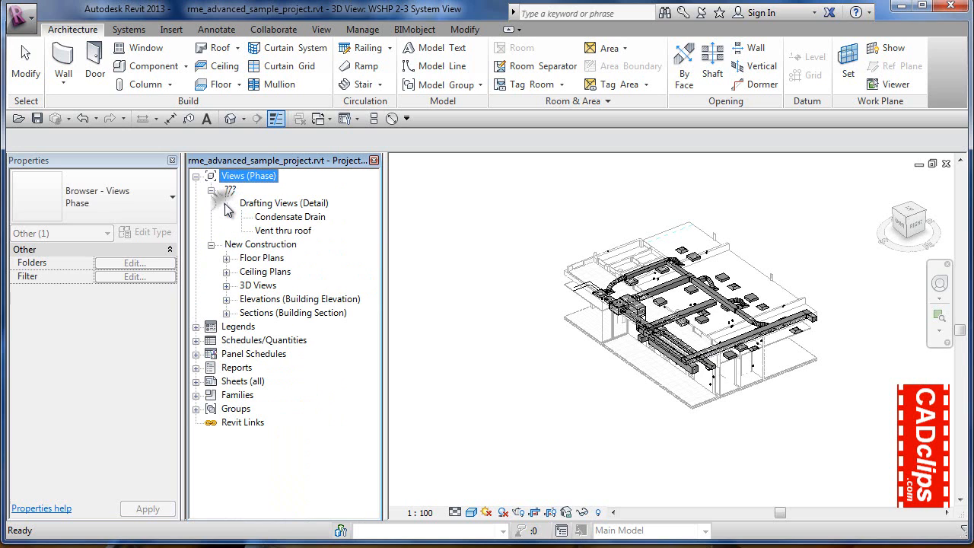
Step: Examine the properties of the Condensate Drain and Vent thru roof drafting views, and collapse the Drafting Views category
{"action": "left_click", "coordinate": [300, 217]}
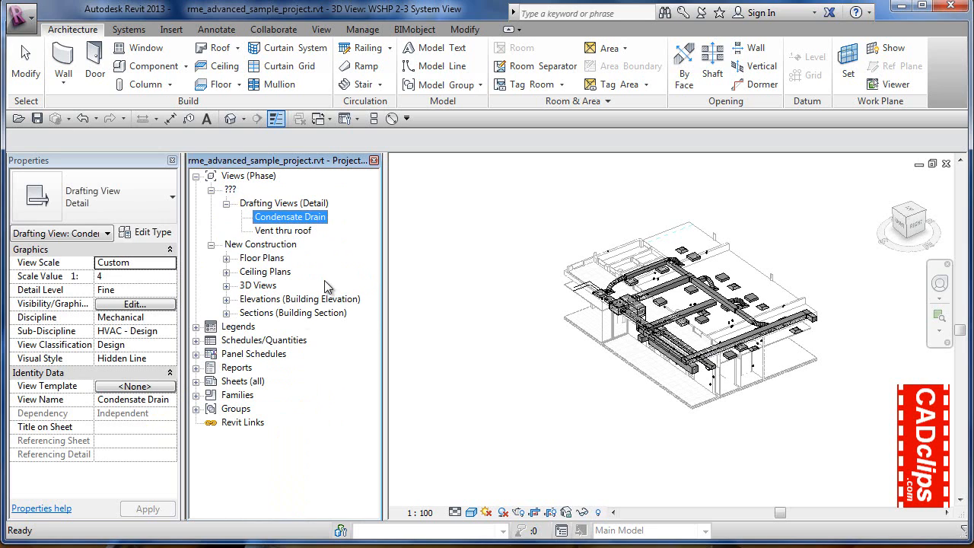
{"action": "left_click", "coordinate": [292, 230]}
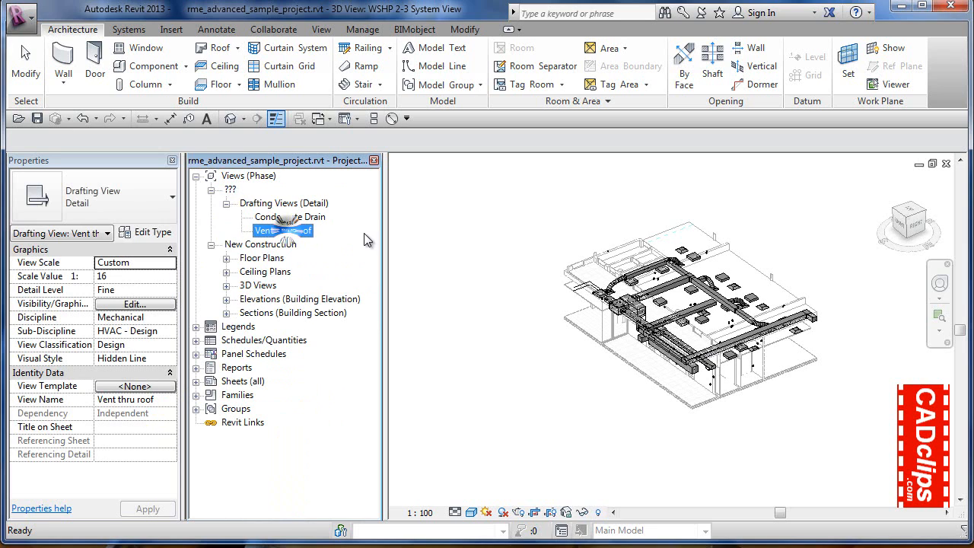
{"action": "left_click", "coordinate": [226, 203]}
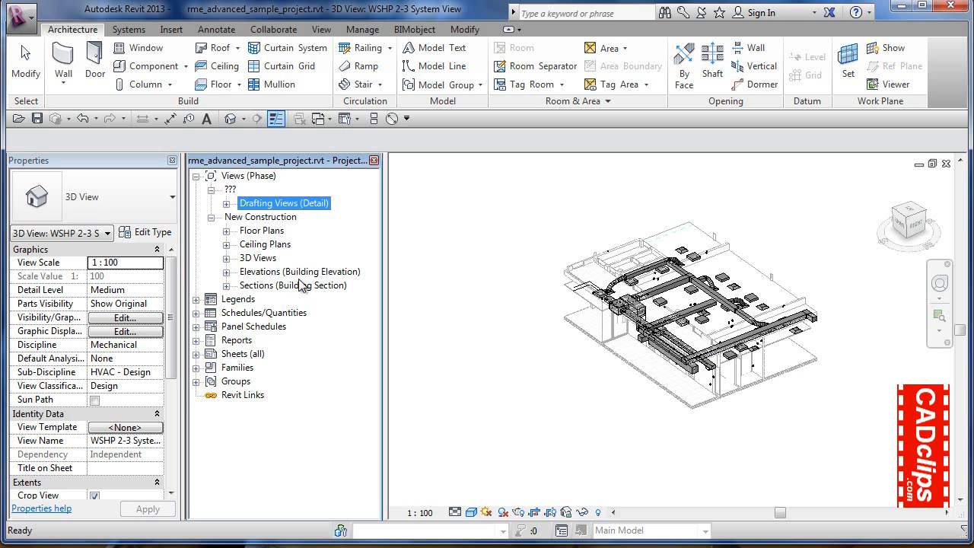
Step: Browse the 3D Views and Sections categories under New Construction and select the top-level Views node
{"action": "left_click", "coordinate": [226, 258]}
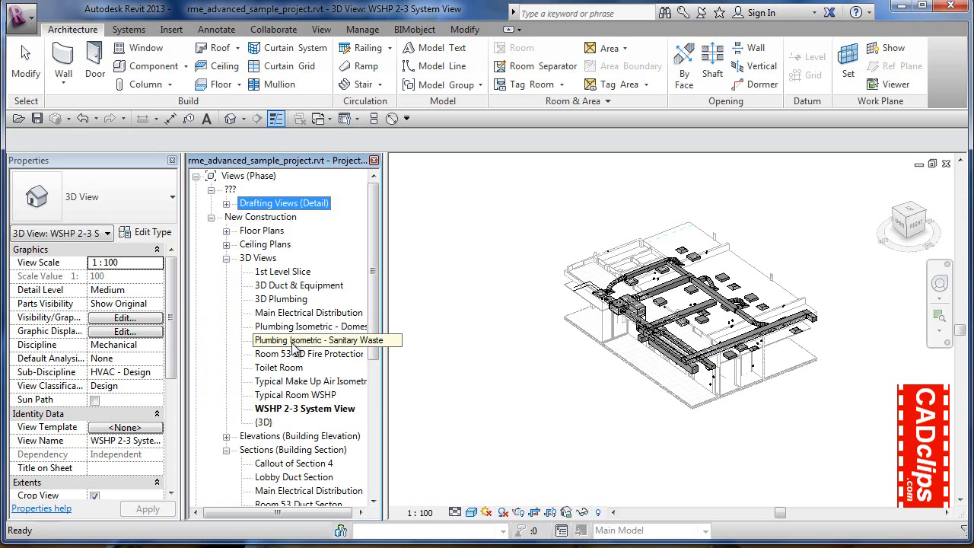
{"action": "left_click", "coordinate": [249, 175]}
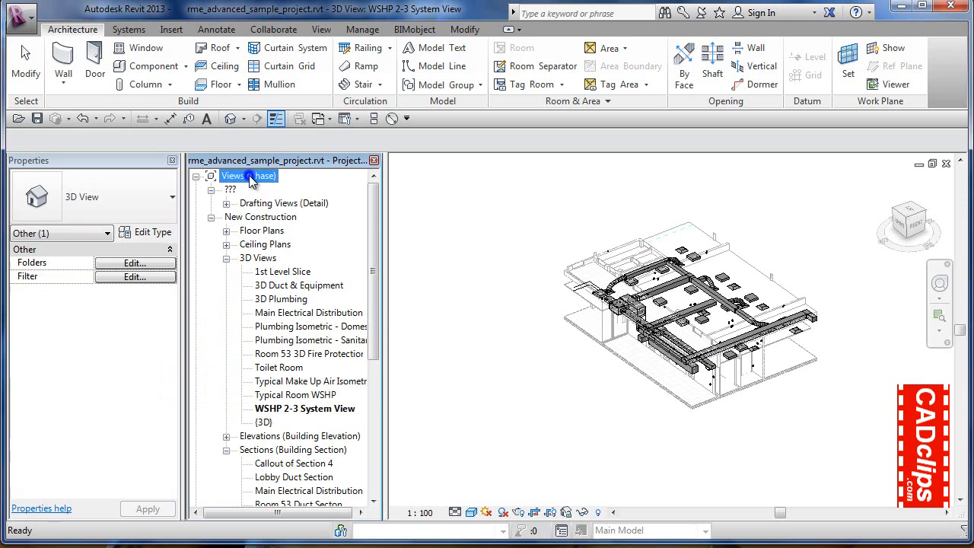
{"action": "right_click", "coordinate": [249, 176]}
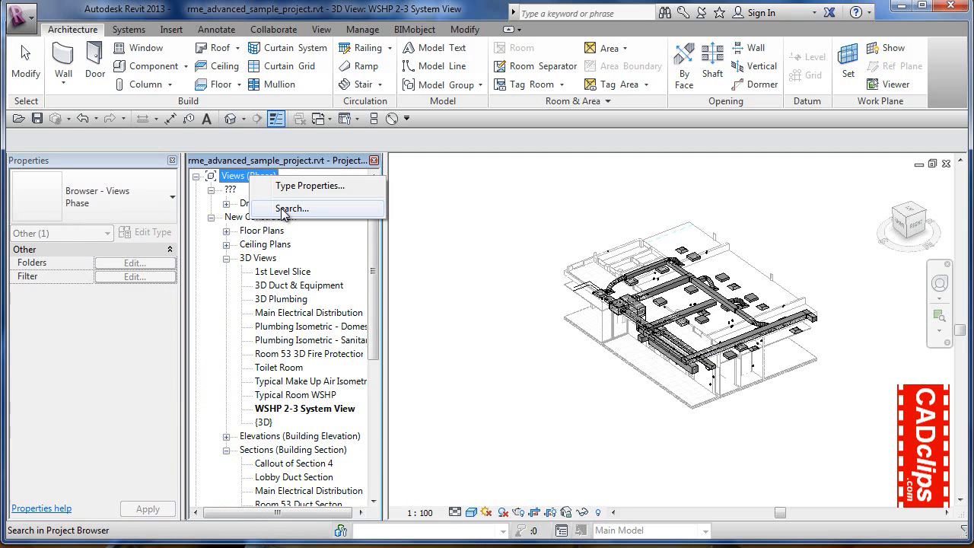
{"action": "left_click", "coordinate": [230, 179]}
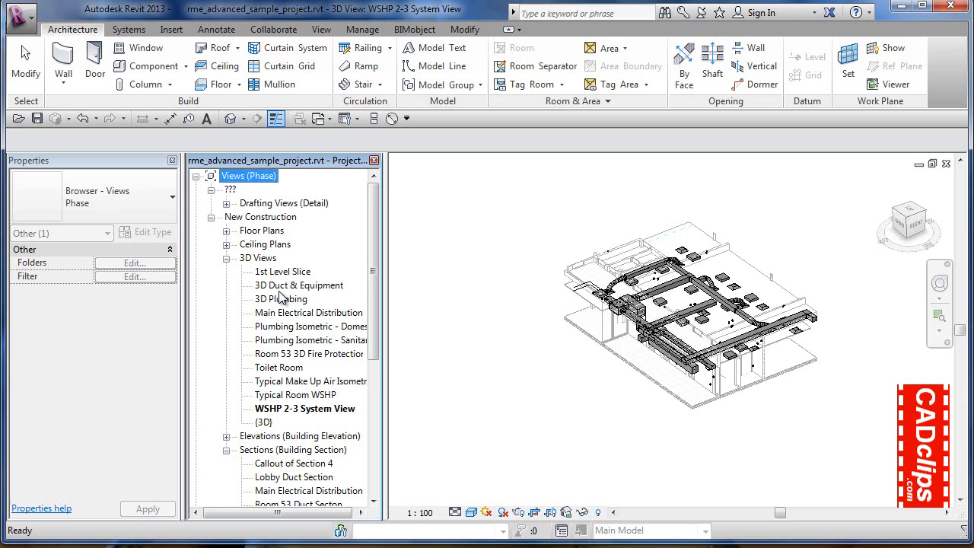
Step: Open the Browser Organization settings and place the dialog clear of the Project Browser
{"action": "left_click", "coordinate": [321, 29]}
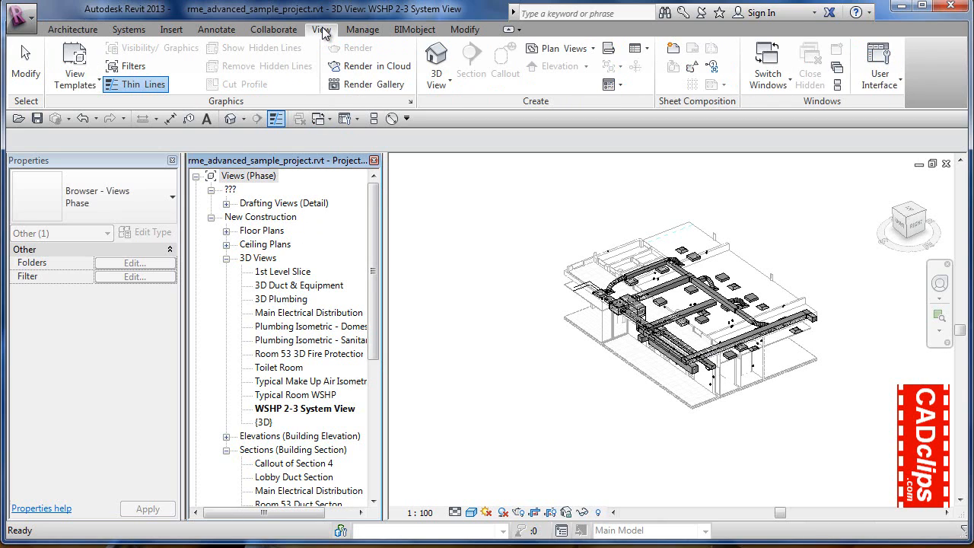
{"action": "left_click", "coordinate": [891, 81]}
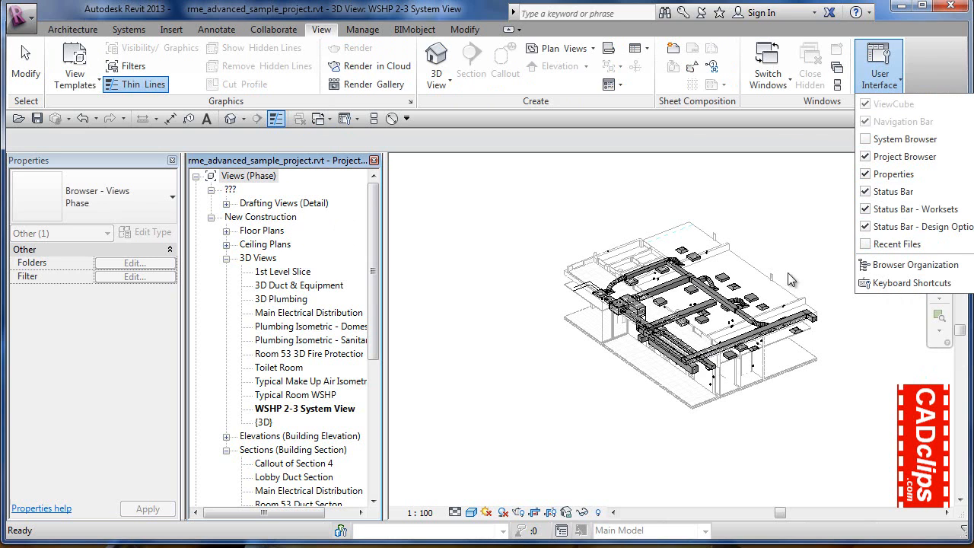
{"action": "left_click", "coordinate": [875, 264]}
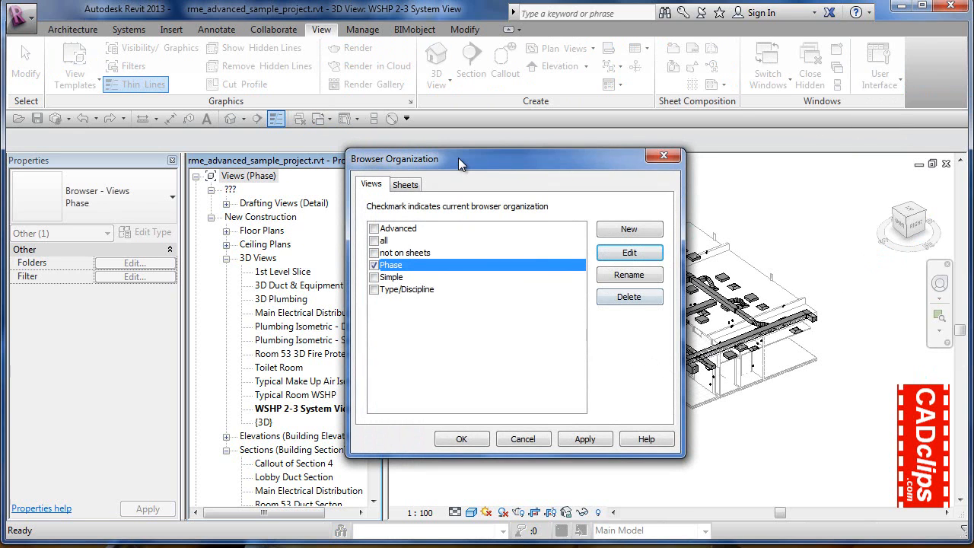
{"action": "left_click_drag", "start_coordinate": [460, 164], "coordinate": [516, 126]}
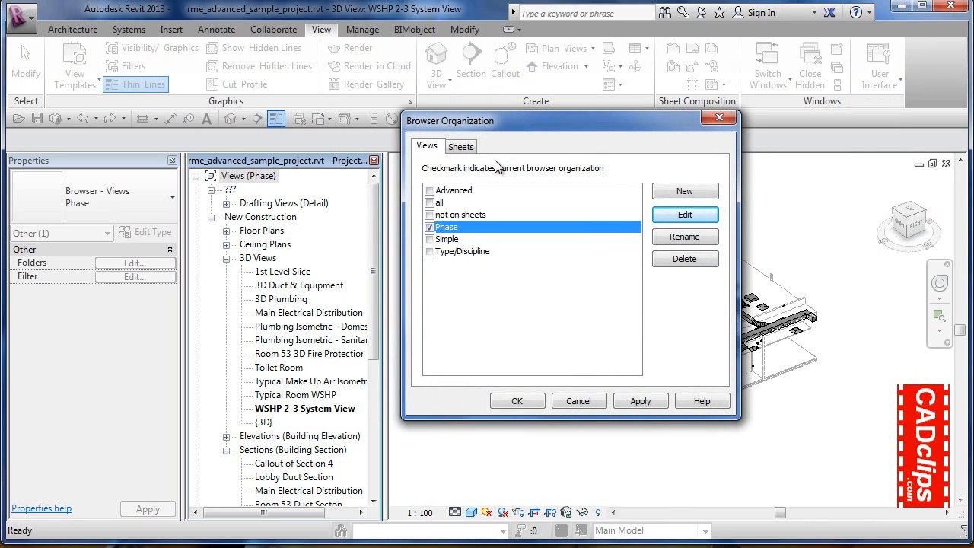
Step: Look through the listed view organizations, comparing which editing options are available for "Advanced" and "all"
{"action": "left_click", "coordinate": [456, 253]}
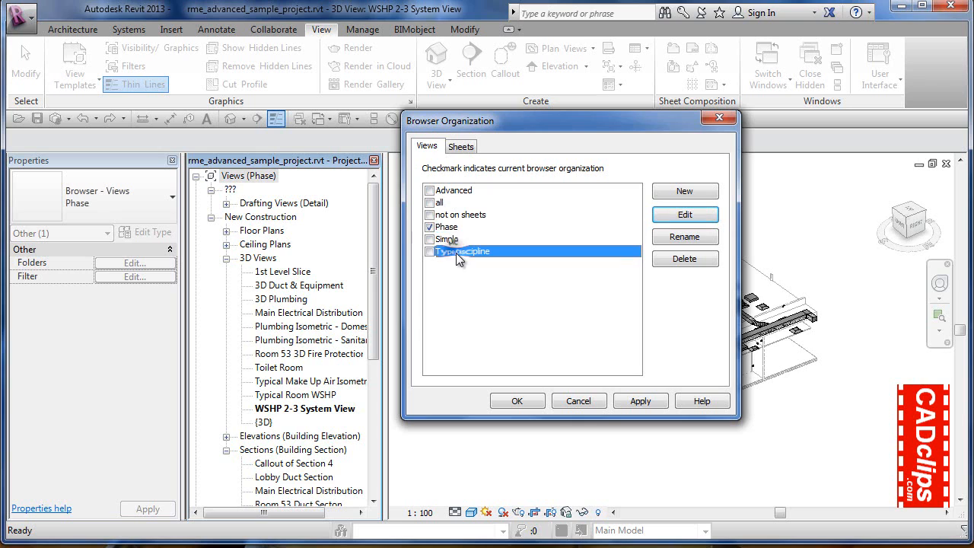
{"action": "left_click", "coordinate": [446, 240]}
{"action": "left_click", "coordinate": [466, 214]}
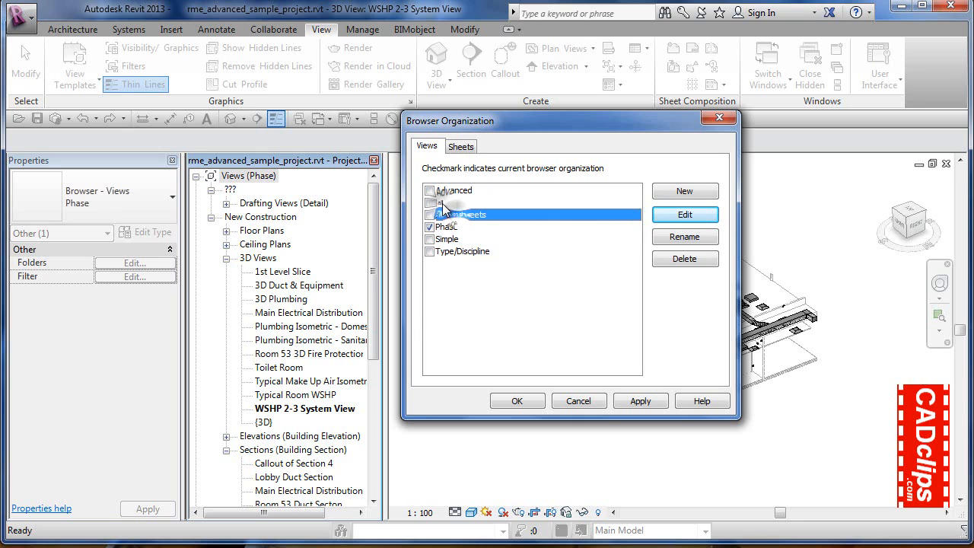
{"action": "left_click", "coordinate": [470, 190]}
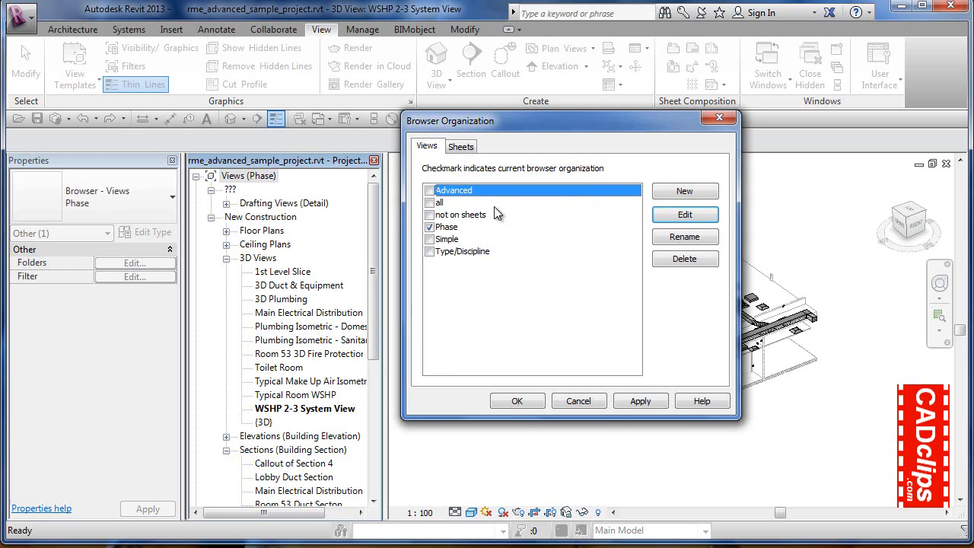
{"action": "left_click", "coordinate": [442, 202]}
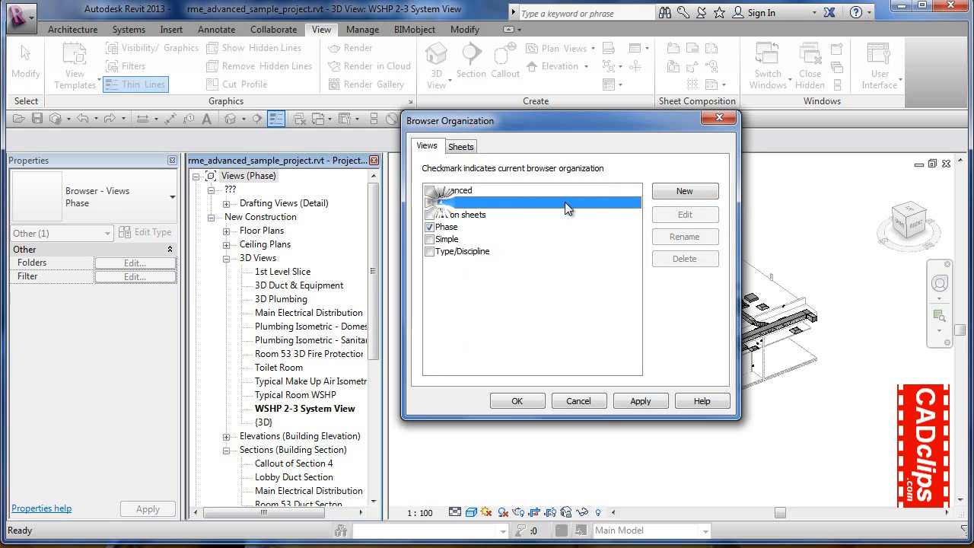
{"action": "left_click", "coordinate": [466, 190]}
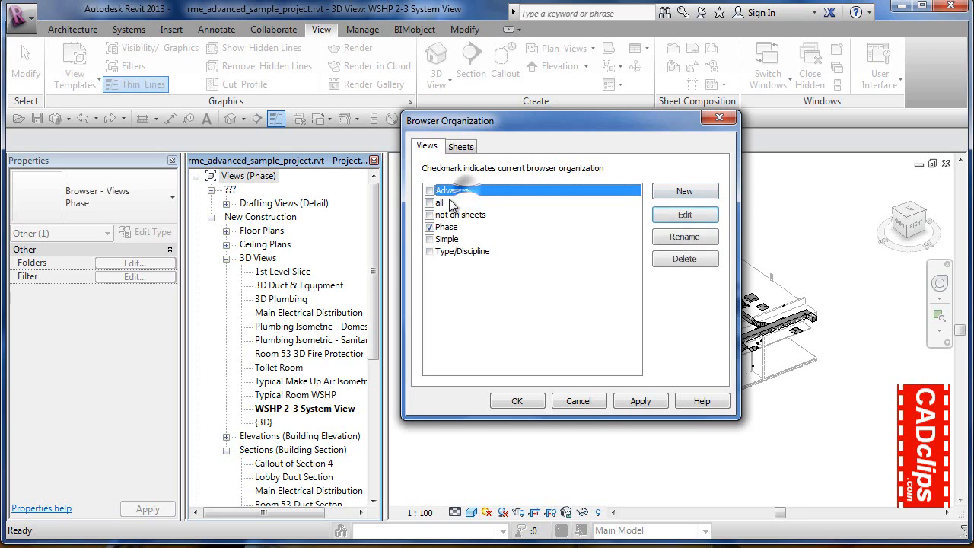
{"action": "left_click", "coordinate": [450, 202]}
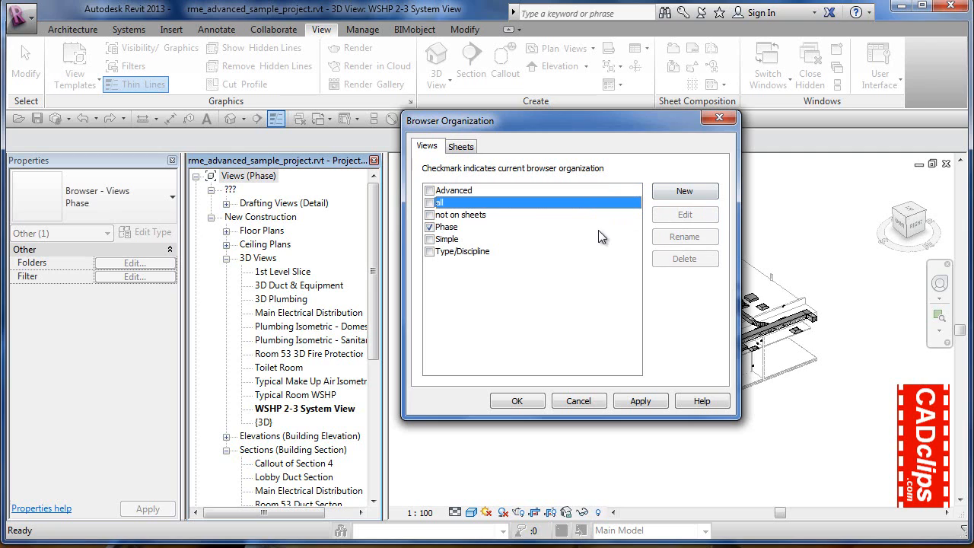
{"action": "left_click", "coordinate": [457, 189]}
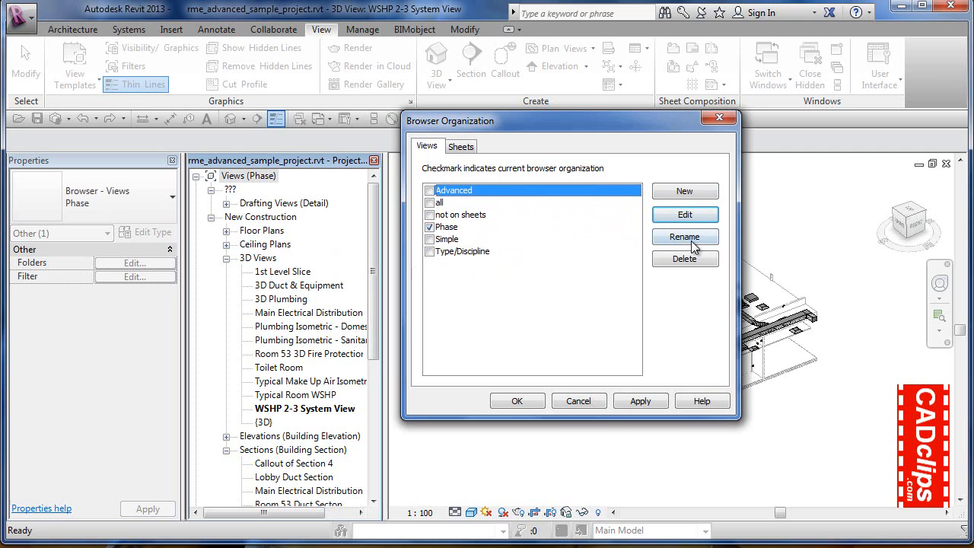
Step: Make Type/Discipline the current browser organization for views and apply it
{"action": "left_click", "coordinate": [429, 191]}
{"action": "left_click", "coordinate": [429, 251]}
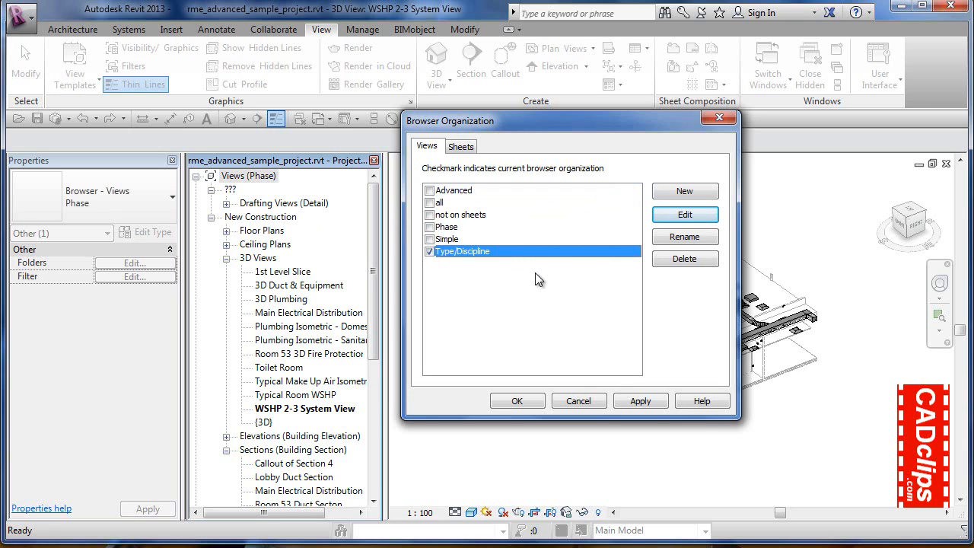
{"action": "left_click", "coordinate": [646, 400]}
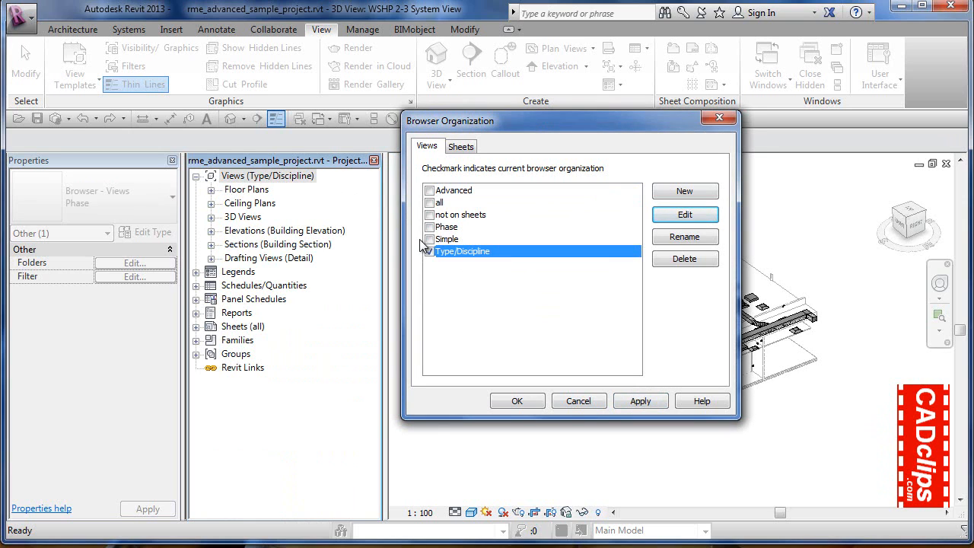
Step: Open the Advanced organization's properties and examine its folder grouping, sorting and filter settings
{"action": "left_click", "coordinate": [450, 191]}
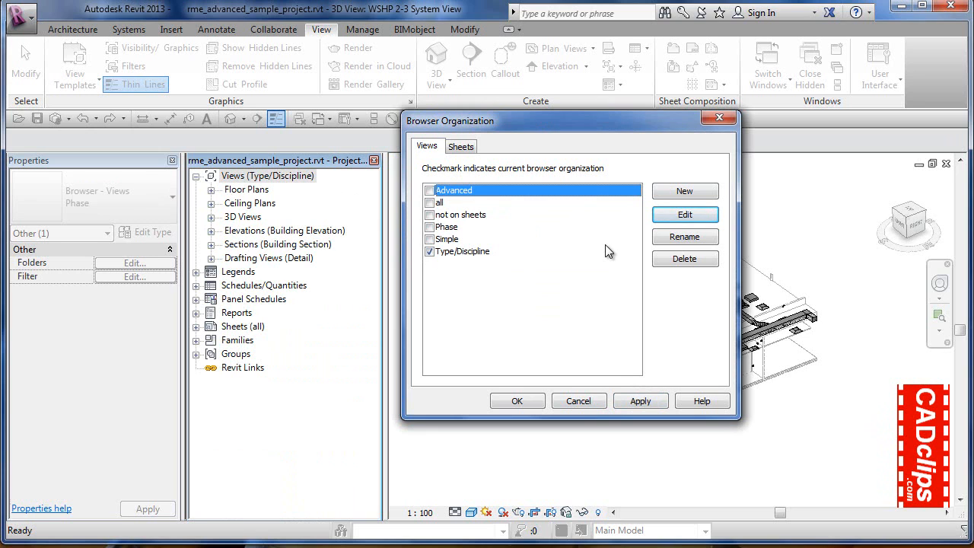
{"action": "left_click", "coordinate": [685, 216]}
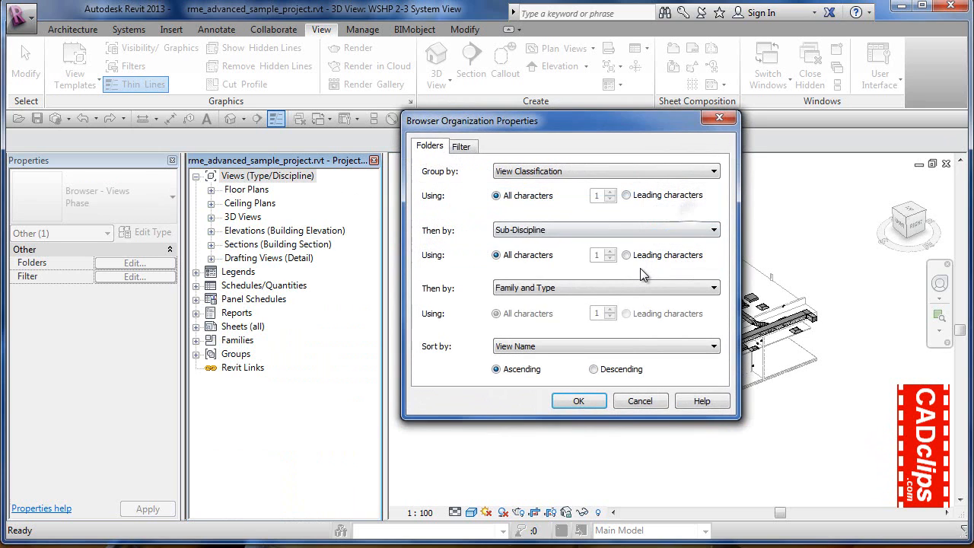
{"action": "left_click_drag", "start_coordinate": [495, 122], "coordinate": [537, 110]}
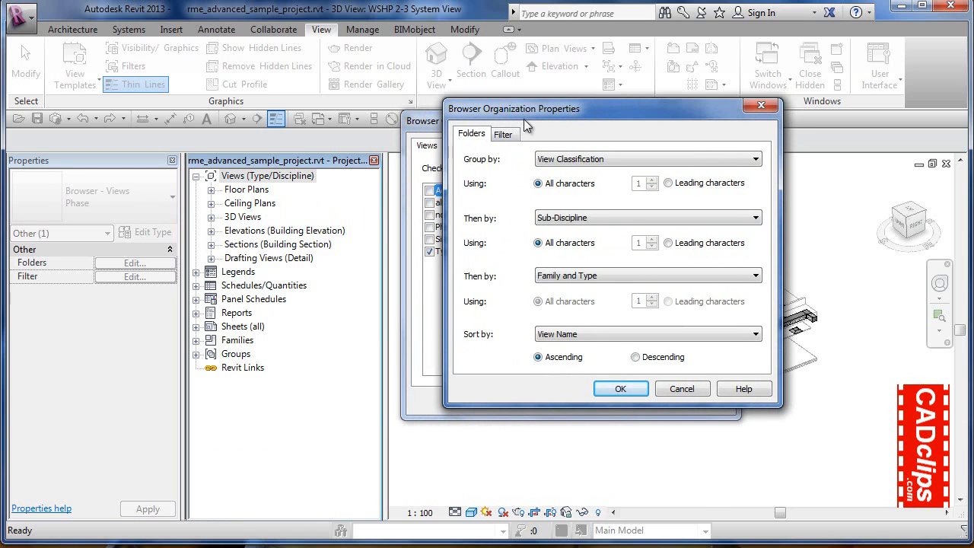
{"action": "left_click_drag", "start_coordinate": [538, 107], "coordinate": [510, 92]}
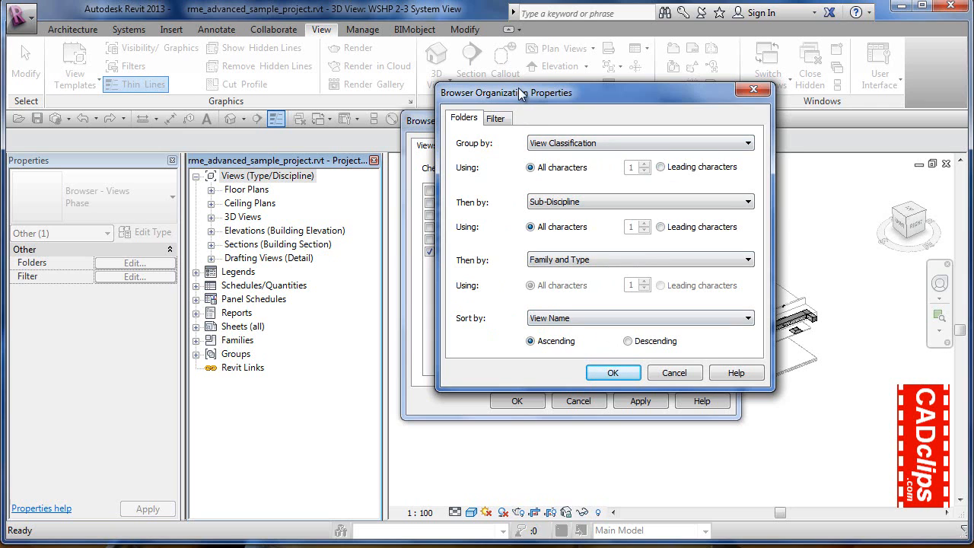
{"action": "left_click_drag", "start_coordinate": [521, 92], "coordinate": [601, 97]}
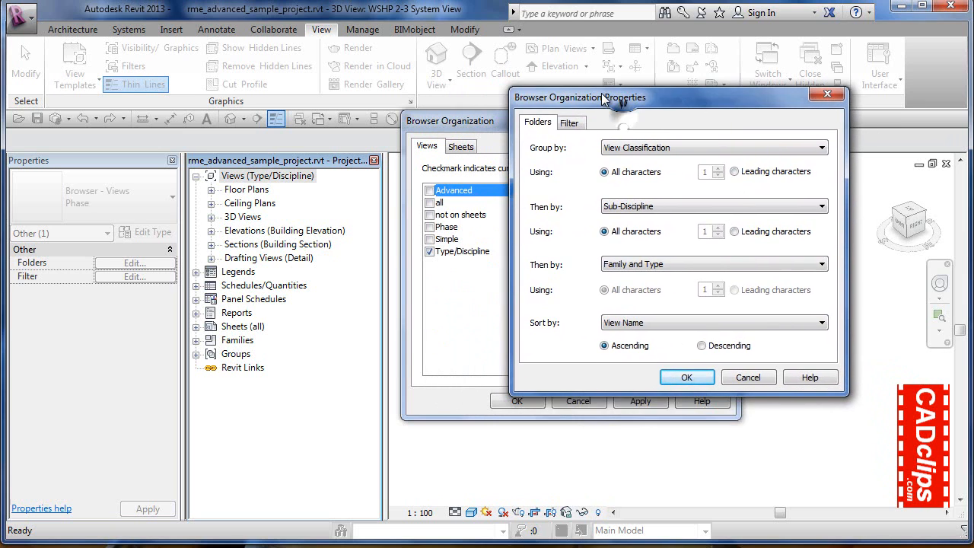
{"action": "left_click", "coordinate": [571, 124]}
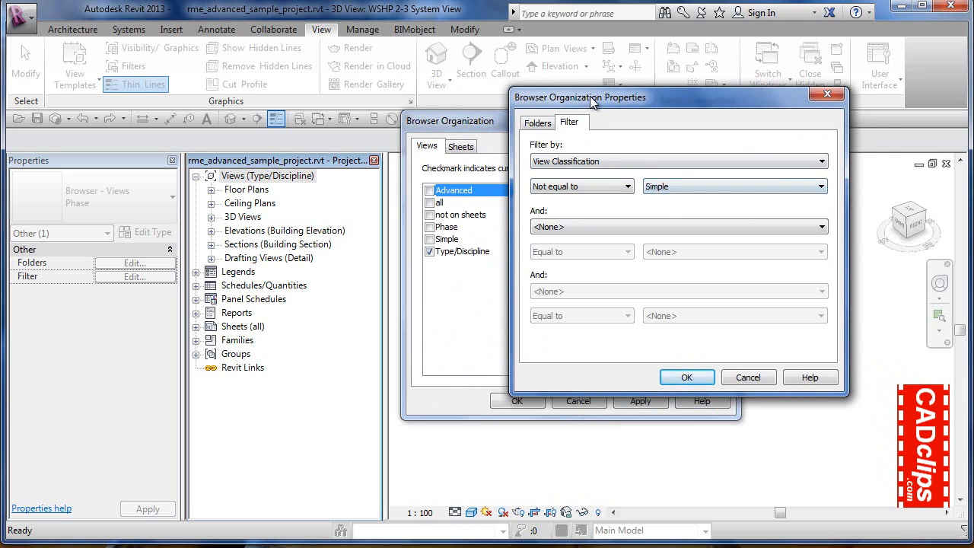
{"action": "left_click_drag", "start_coordinate": [590, 96], "coordinate": [621, 94]}
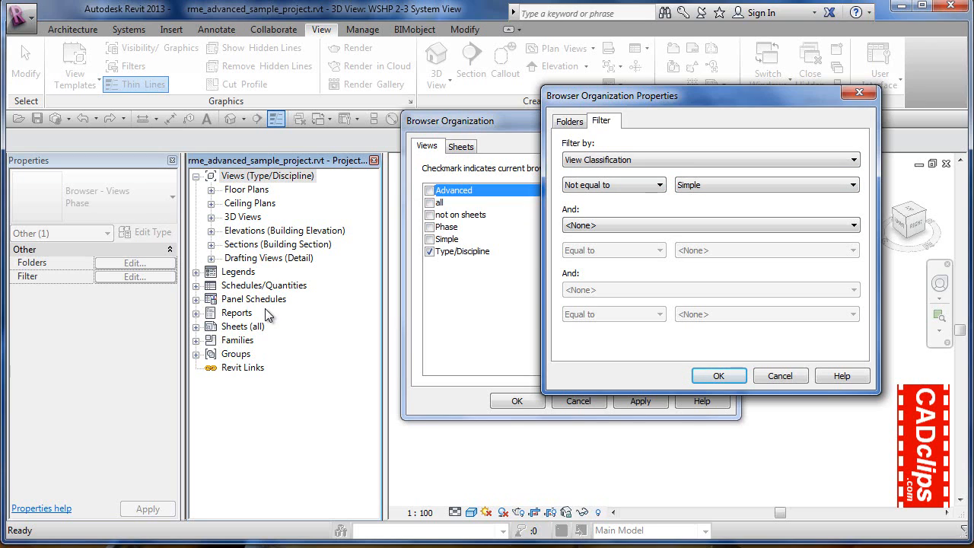
Step: Dismiss the Advanced organization's properties without changes, make Advanced the current browser organization for views, and apply it
{"action": "left_click", "coordinate": [780, 376]}
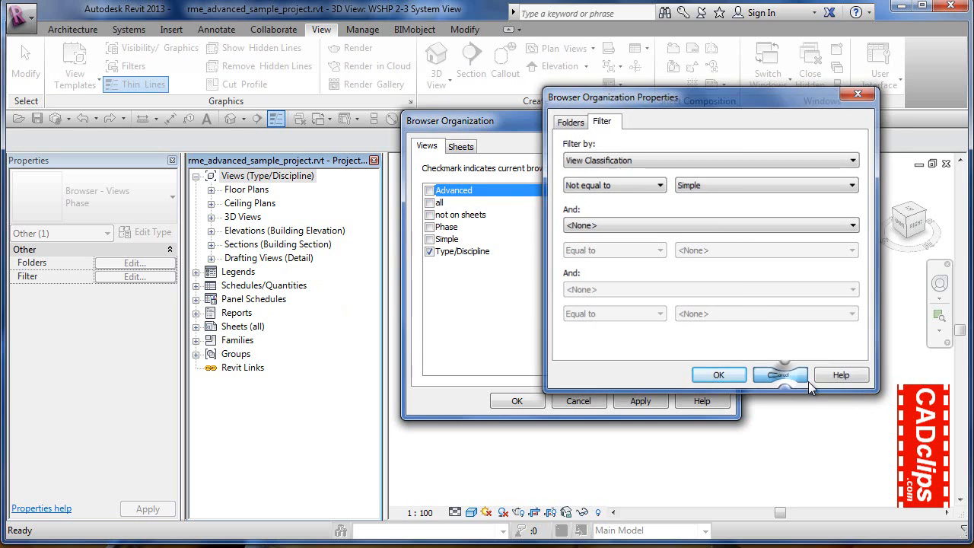
{"action": "left_click", "coordinate": [428, 191]}
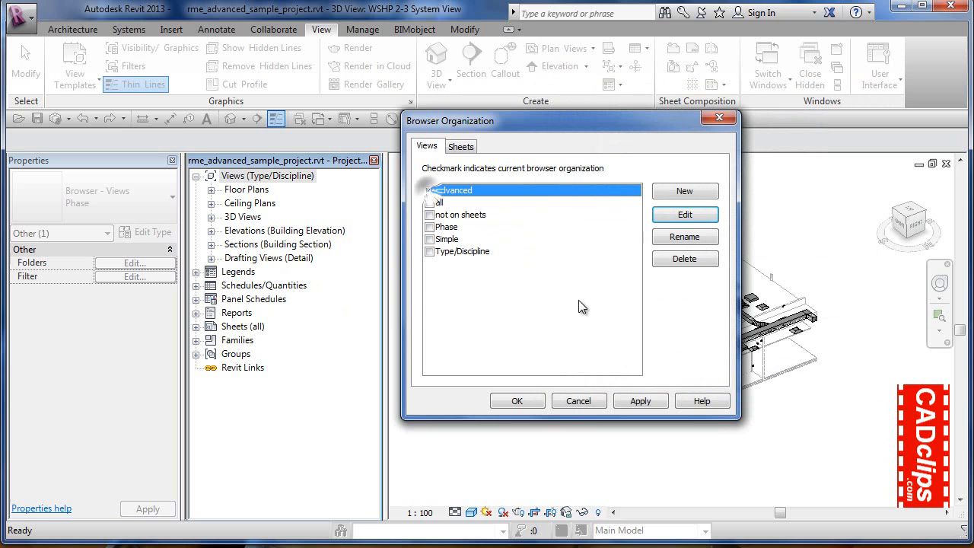
{"action": "left_click", "coordinate": [637, 400]}
{"action": "left_click", "coordinate": [533, 403]}
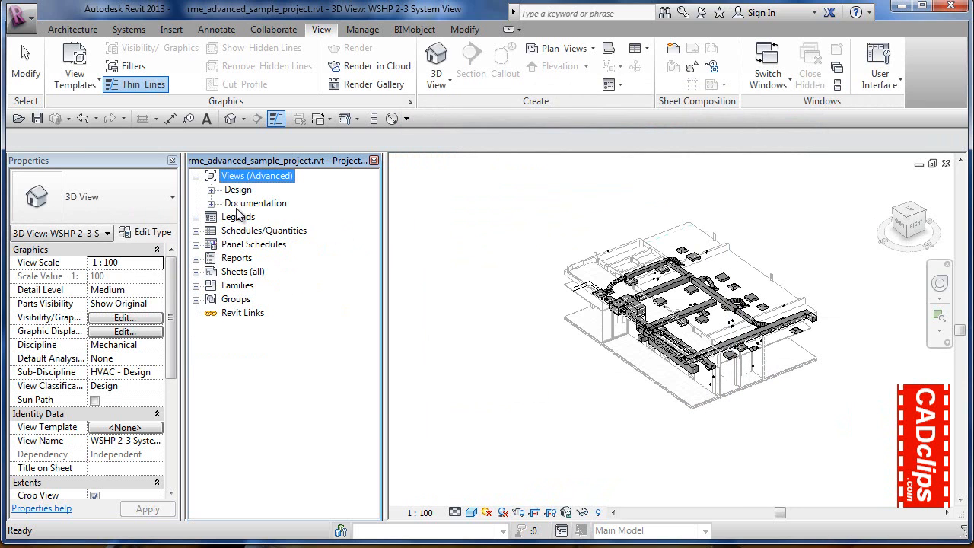
Step: Expand the Documentation and Design folders of the Advanced organization, drilling down to the Floor Plans under HVAC - Design
{"action": "left_click", "coordinate": [210, 203]}
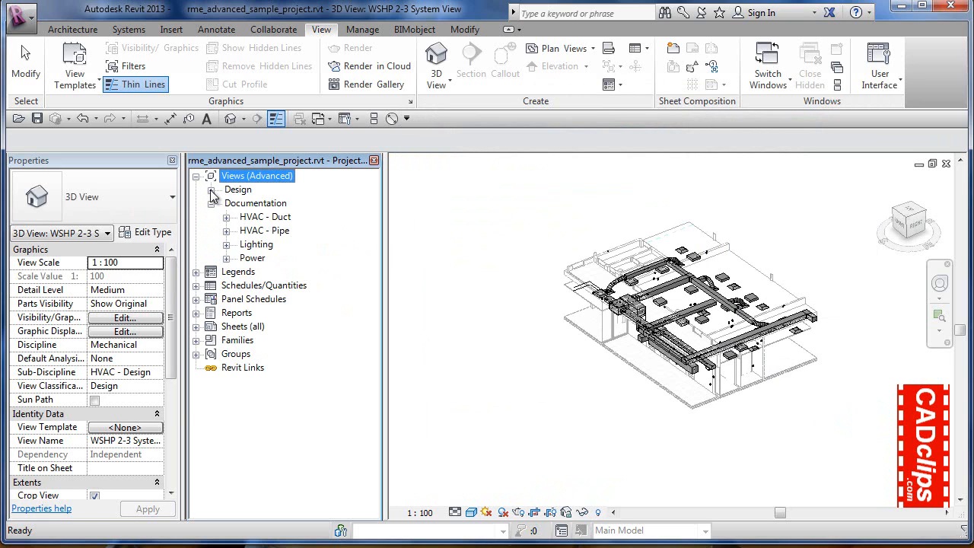
{"action": "left_click", "coordinate": [210, 190]}
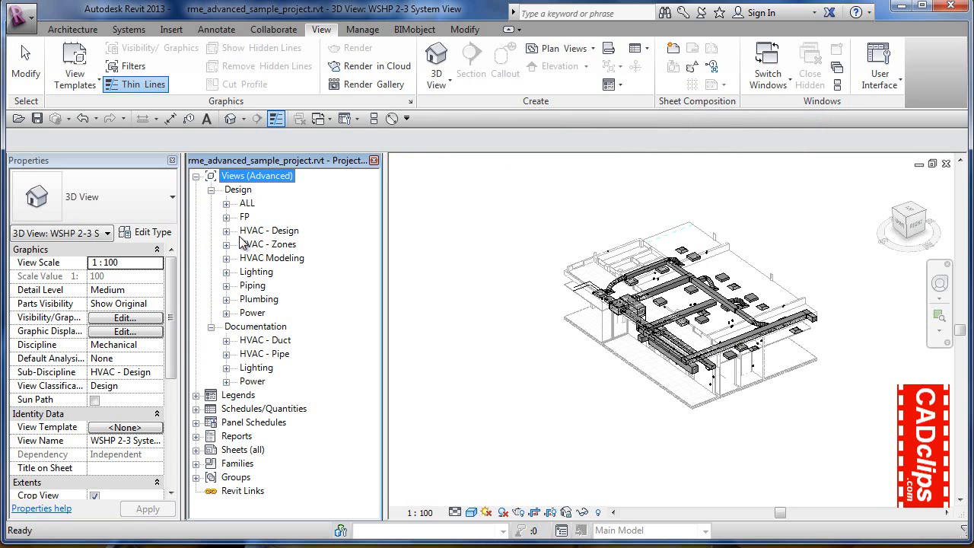
{"action": "left_click_drag", "start_coordinate": [260, 231], "coordinate": [226, 237]}
{"action": "left_click", "coordinate": [226, 231]}
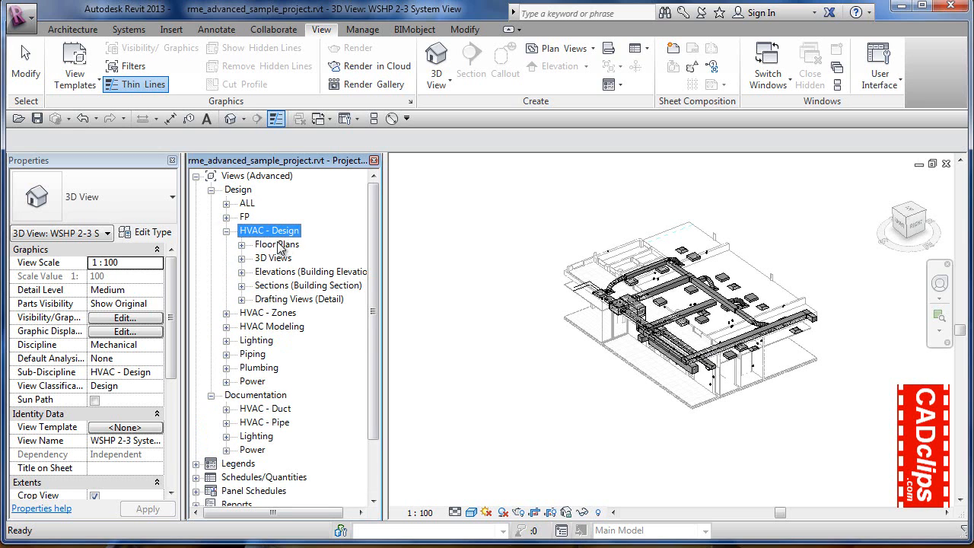
{"action": "left_click", "coordinate": [272, 243]}
{"action": "left_click", "coordinate": [241, 245]}
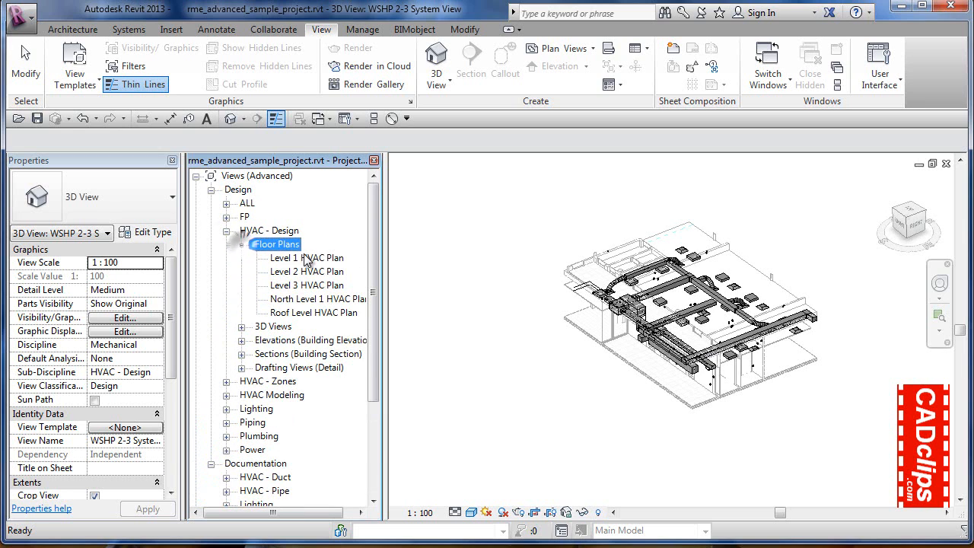
Step: Select the Level 1 HVAC Plan under HVAC - Design and examine its Discipline, Sub-Discipline and View Classification properties
{"action": "left_click", "coordinate": [304, 258]}
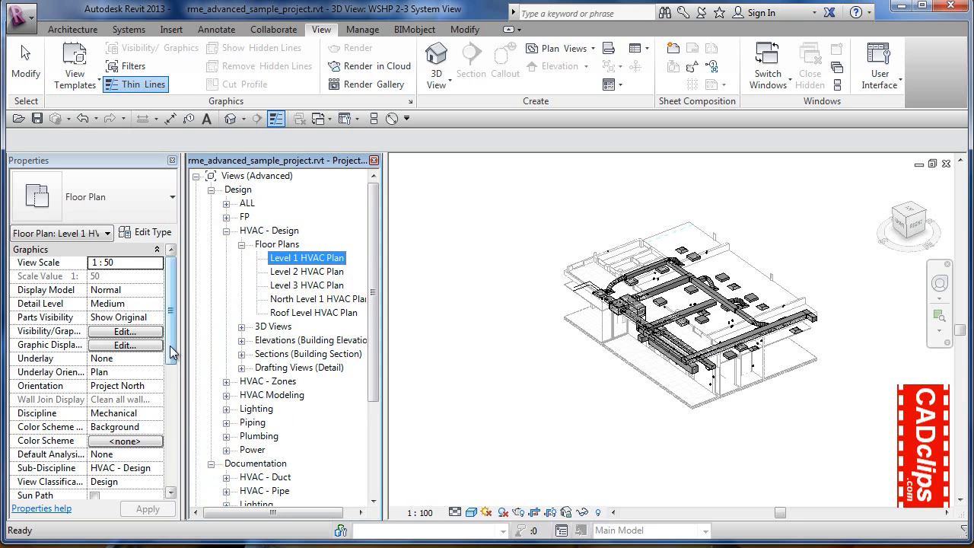
{"action": "left_click_drag", "start_coordinate": [173, 364], "coordinate": [173, 415]}
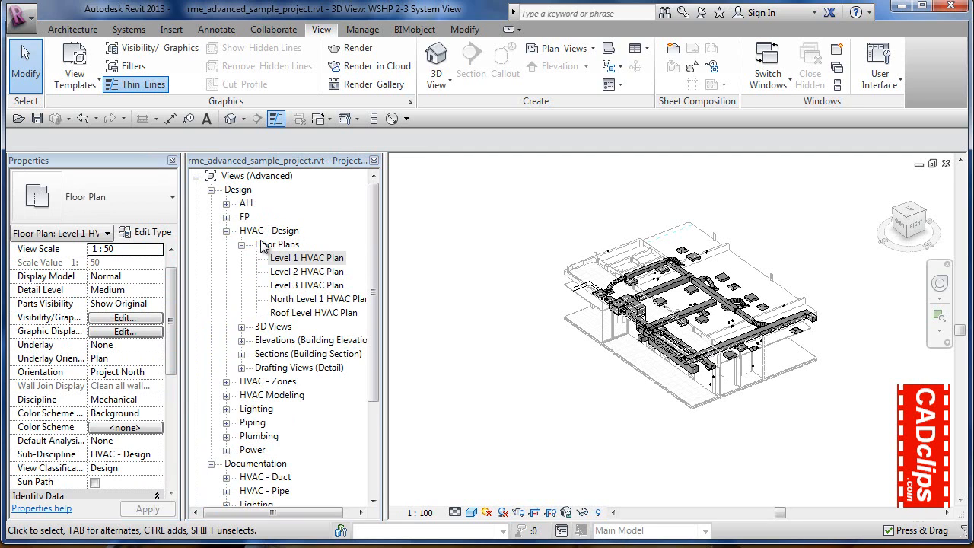
{"action": "double_click", "coordinate": [311, 272]}
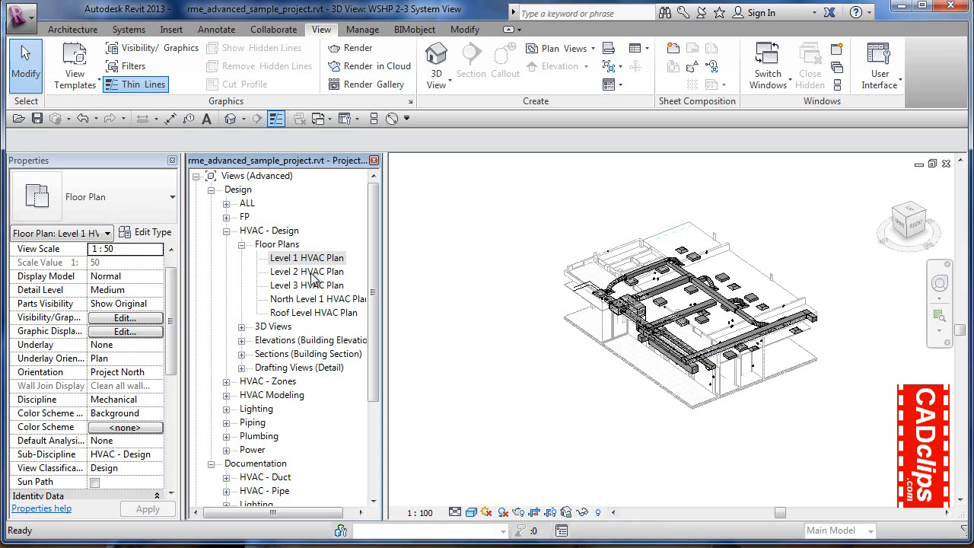